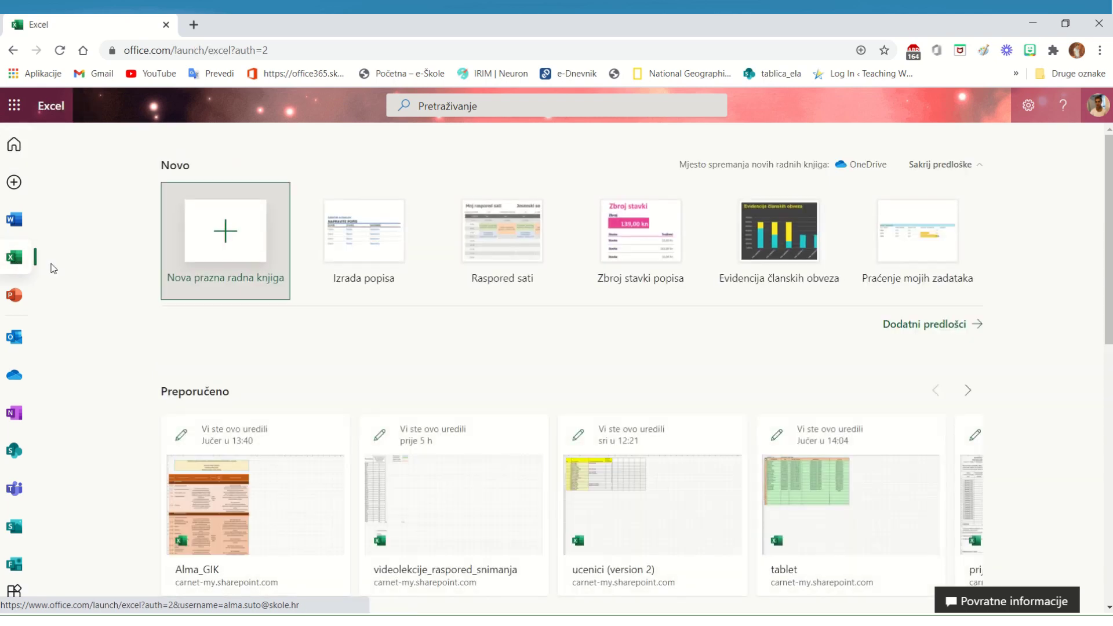
Create a new blank workbook and rename the file to "i nastava"
click(232, 246)
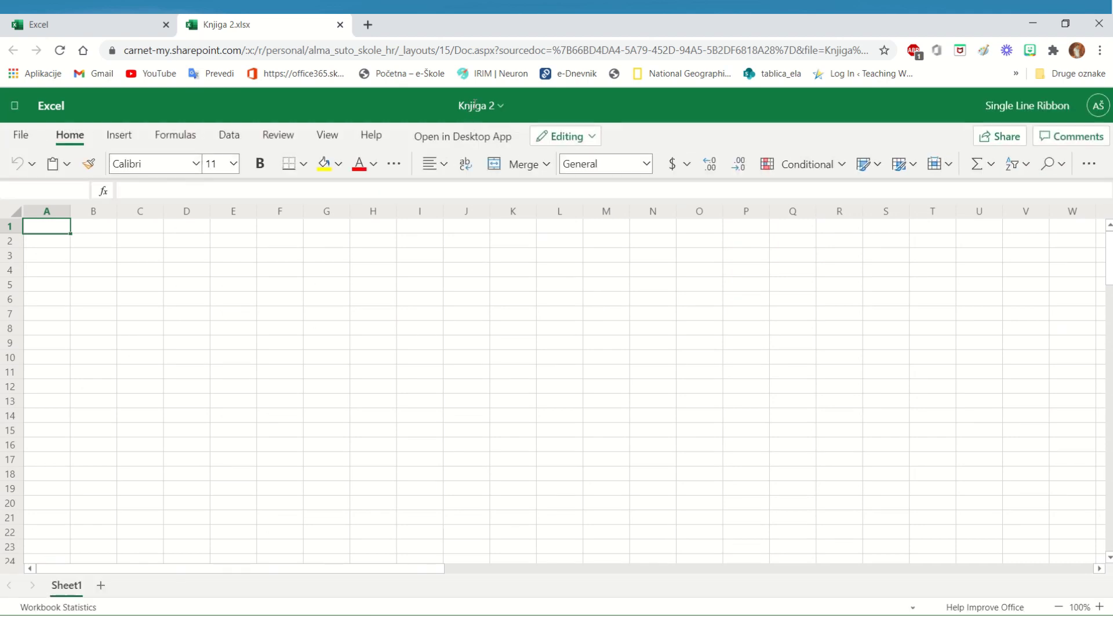
click(475, 106)
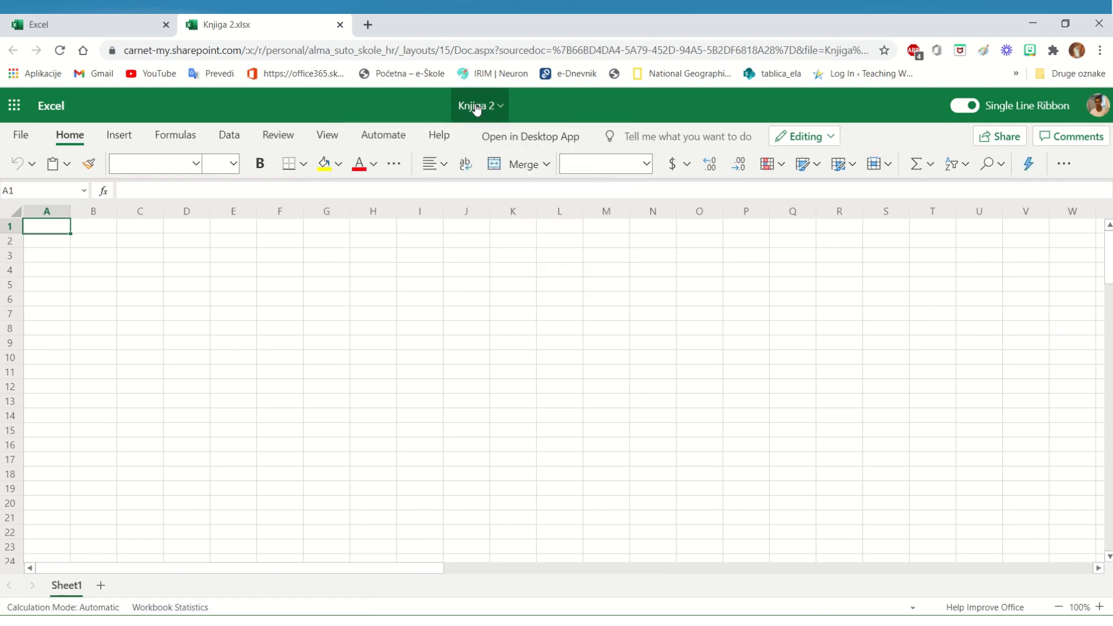
click(475, 107)
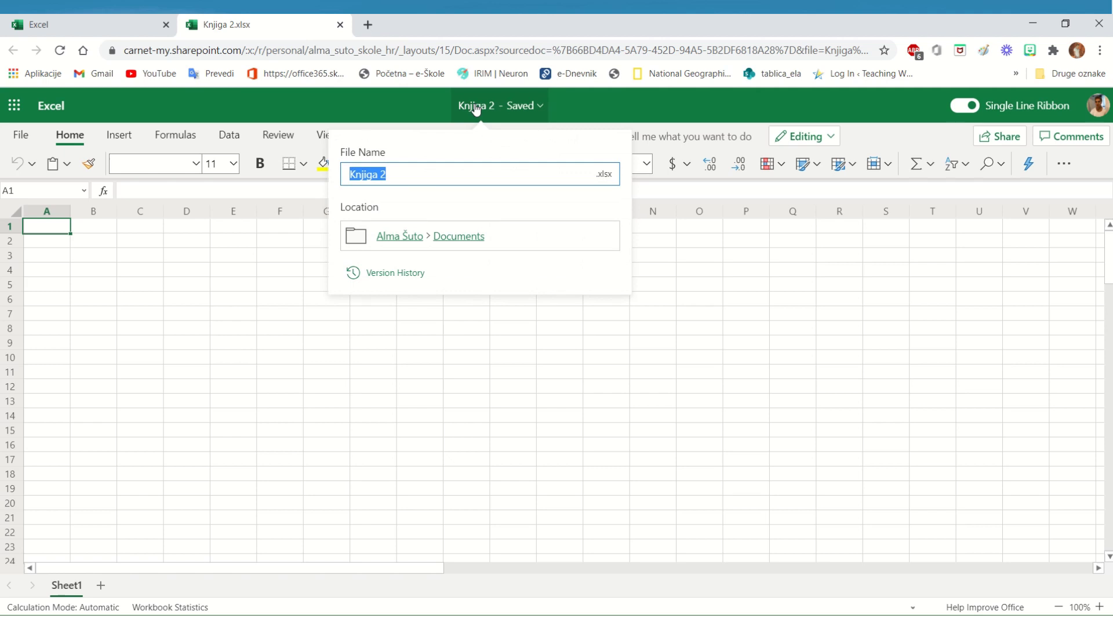
key(BackSpace)
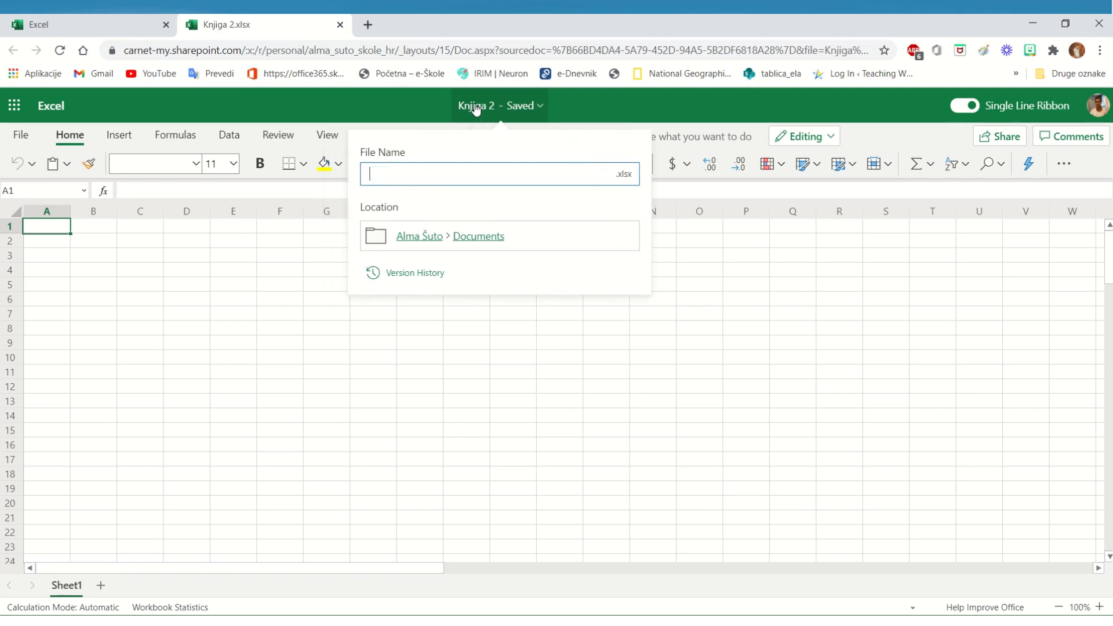
text(i nastava)
key(Return)
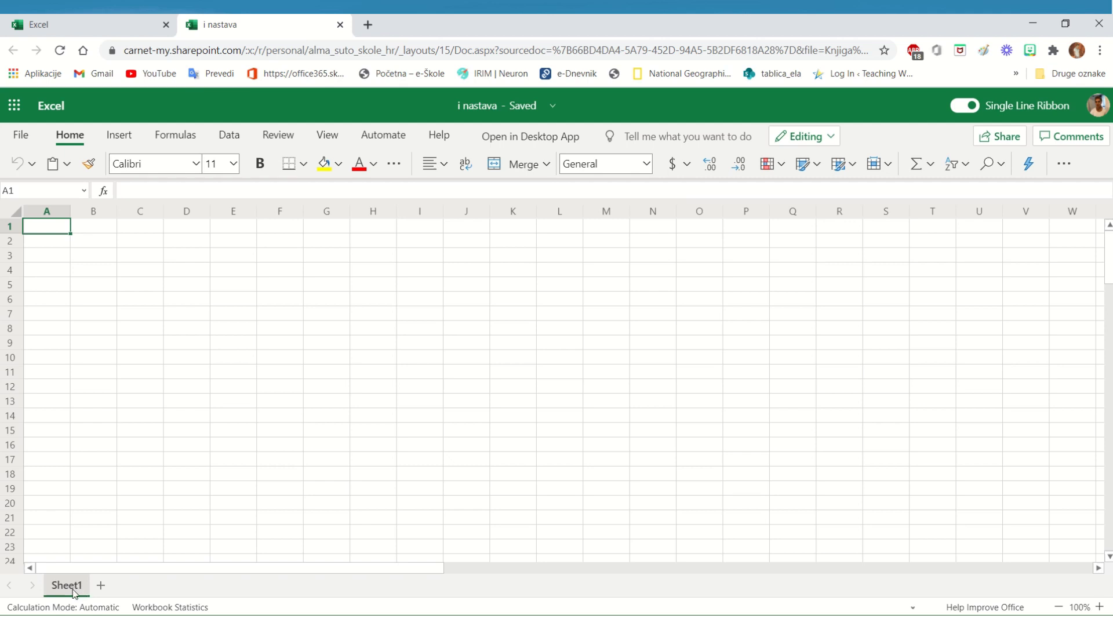
Add two new worksheets, Sheet2 and Sheet3, to the workbook
click(103, 587)
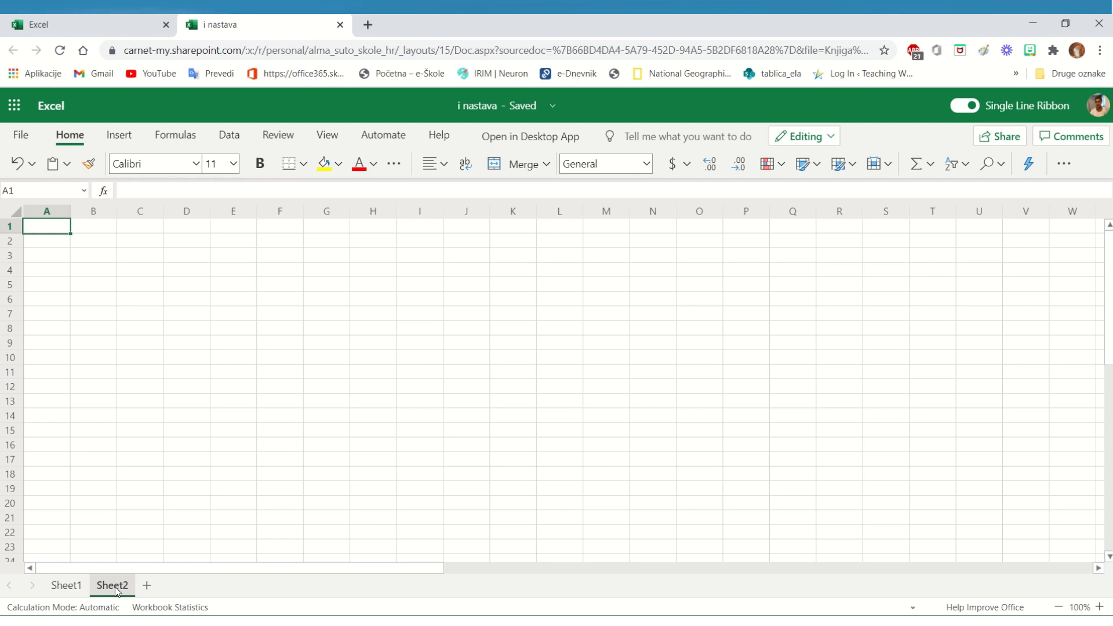
right_click(115, 587)
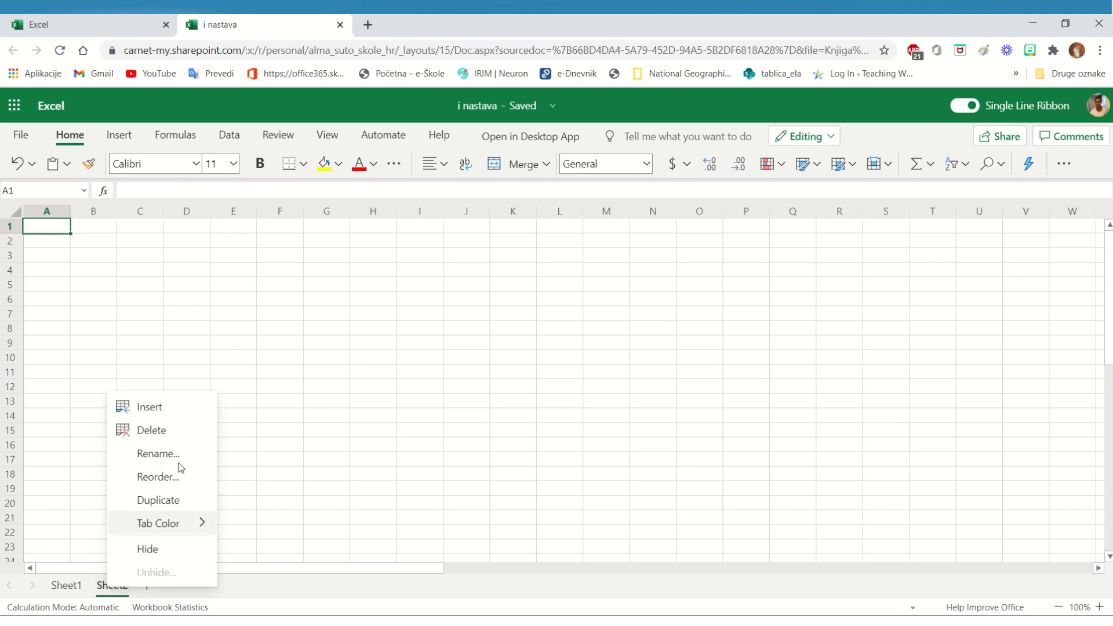
click(172, 405)
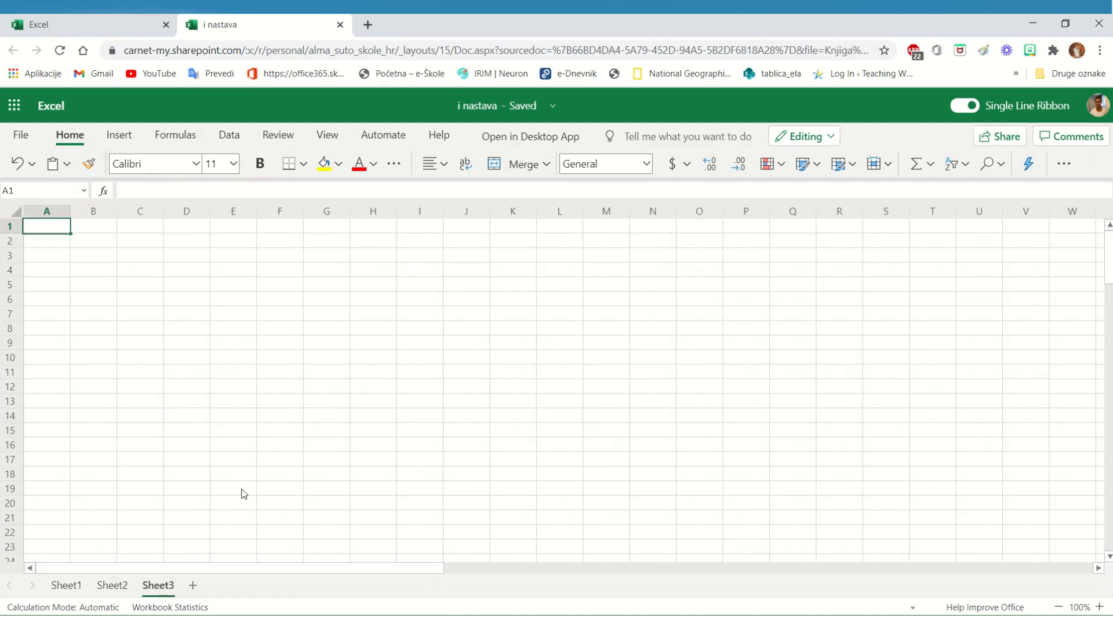
Delete the worksheet Sheet3 from the workbook
right_click(167, 586)
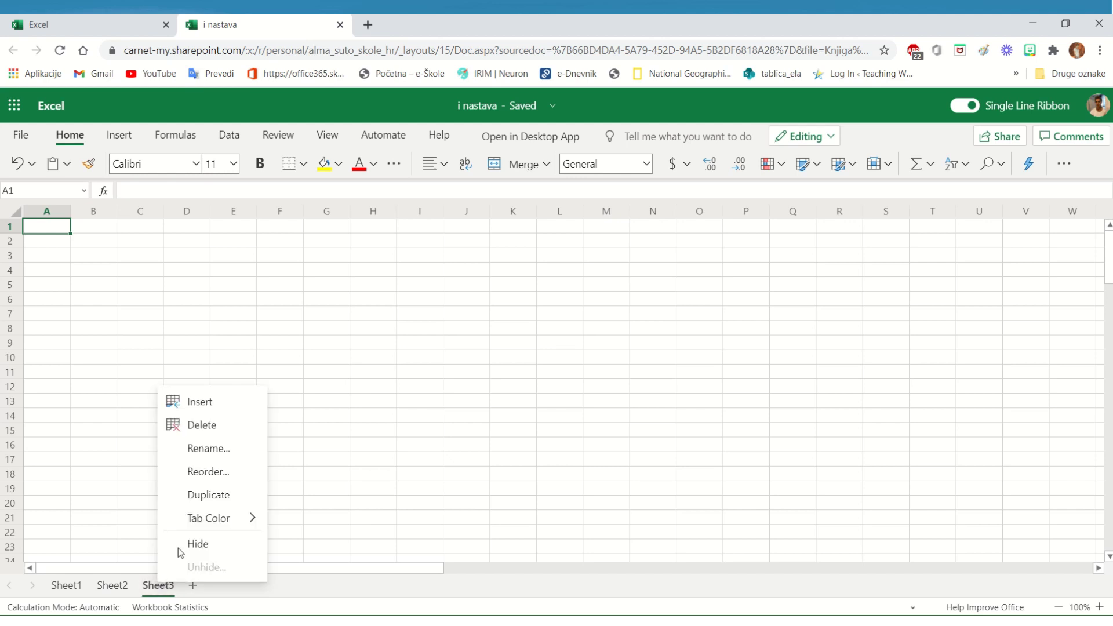
click(203, 426)
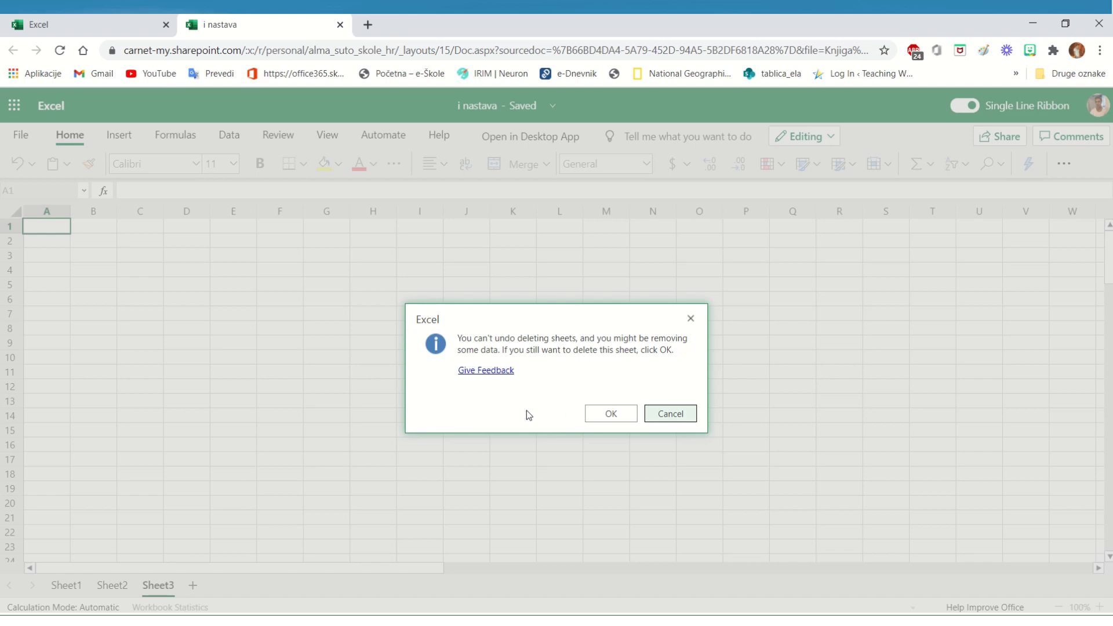
click(611, 414)
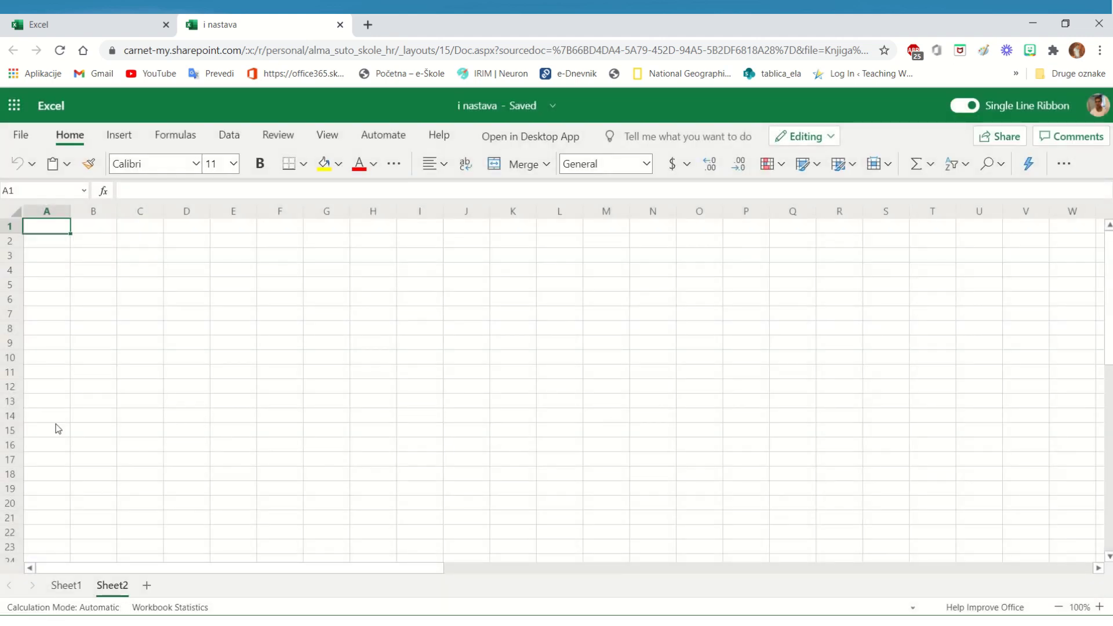
Rename the worksheet Sheet2 to "excel"
right_click(115, 591)
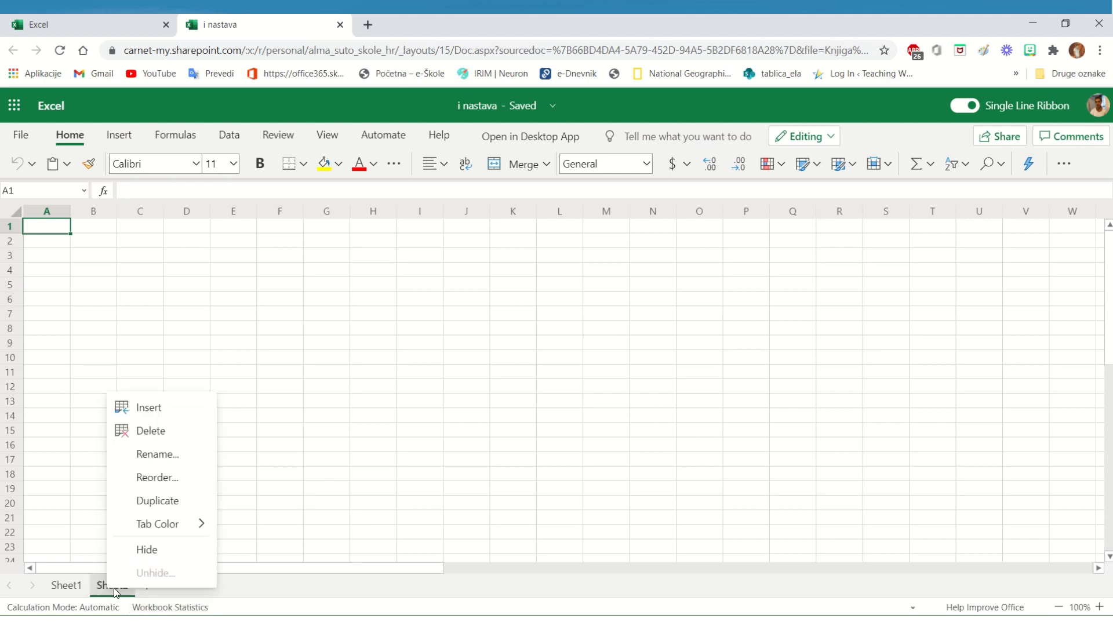
click(157, 455)
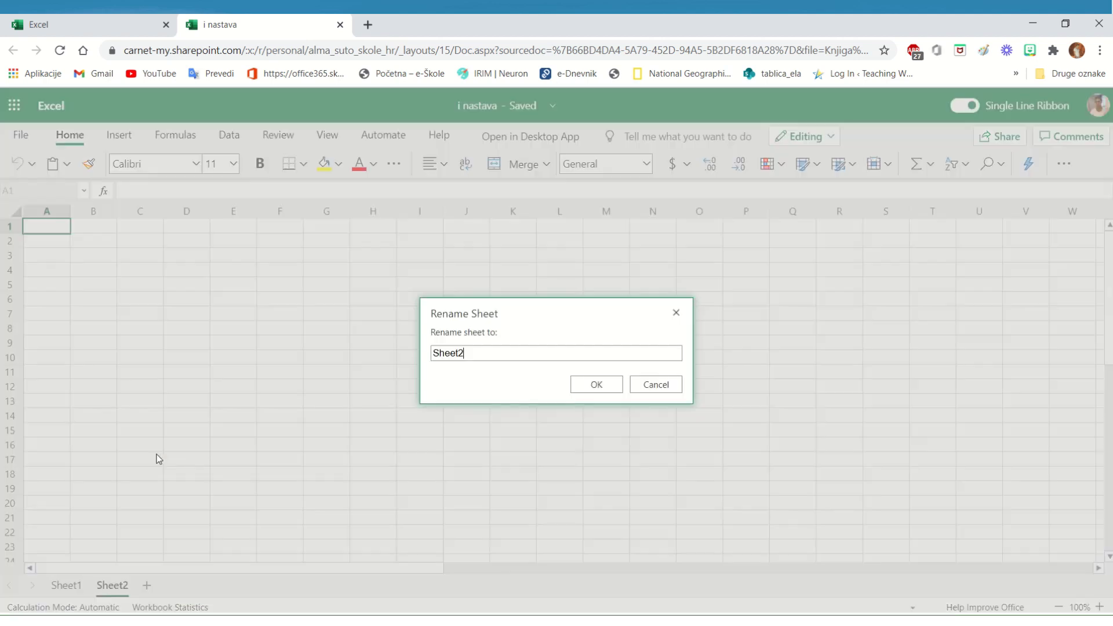
text(e)
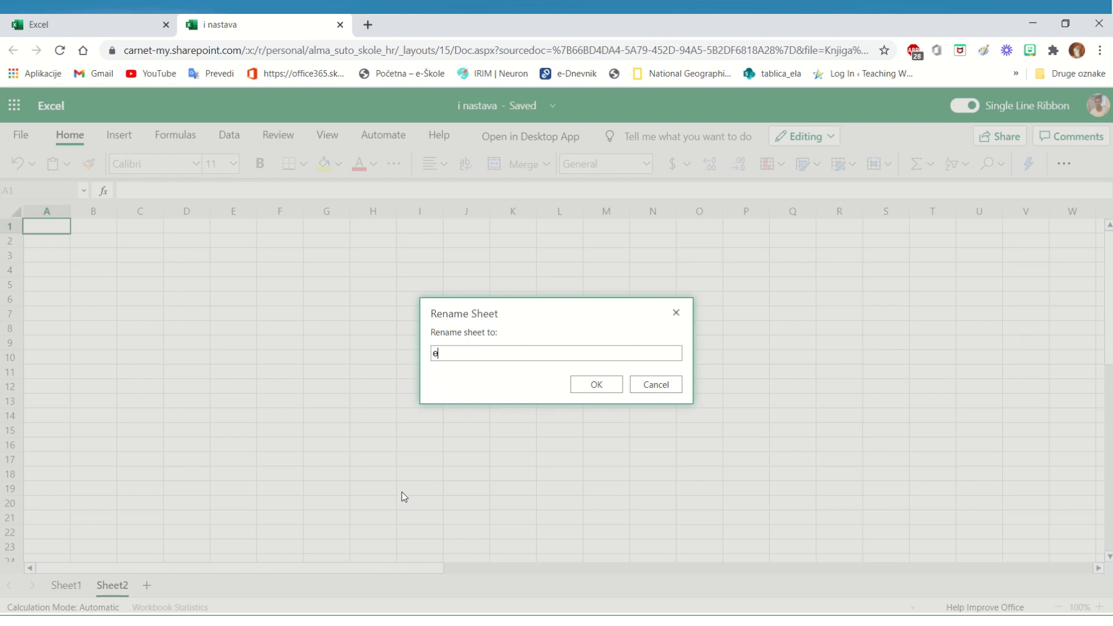
text(xe)
key(ctrl+a)
text(excel)
key(ctrl+a)
click(587, 390)
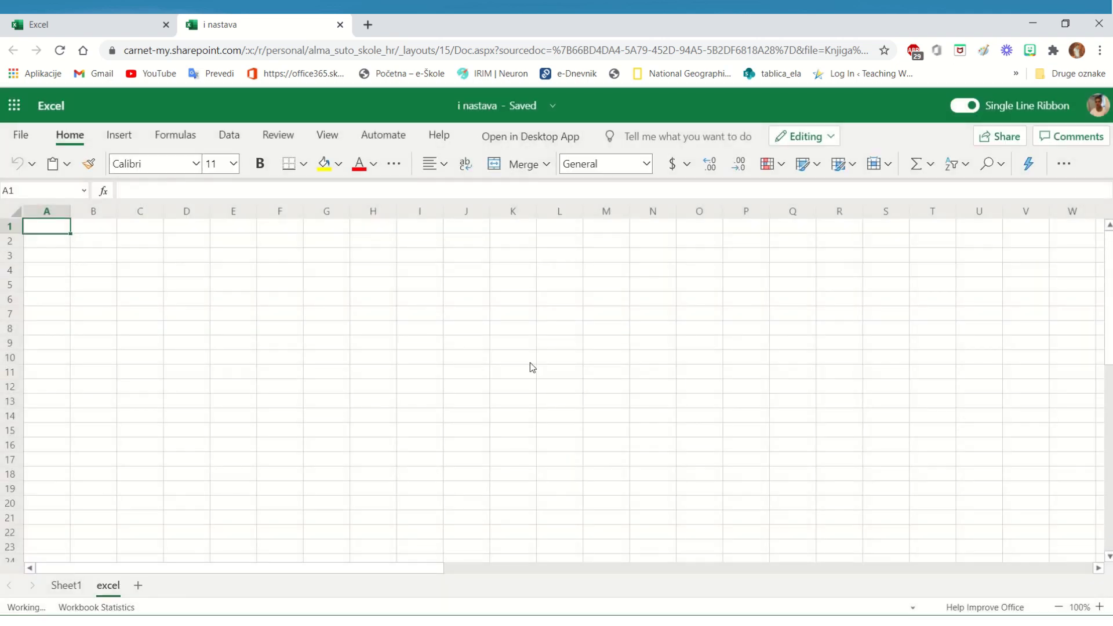
Duplicate the excel worksheet and colour the copy's sheet tab standard red
right_click(107, 594)
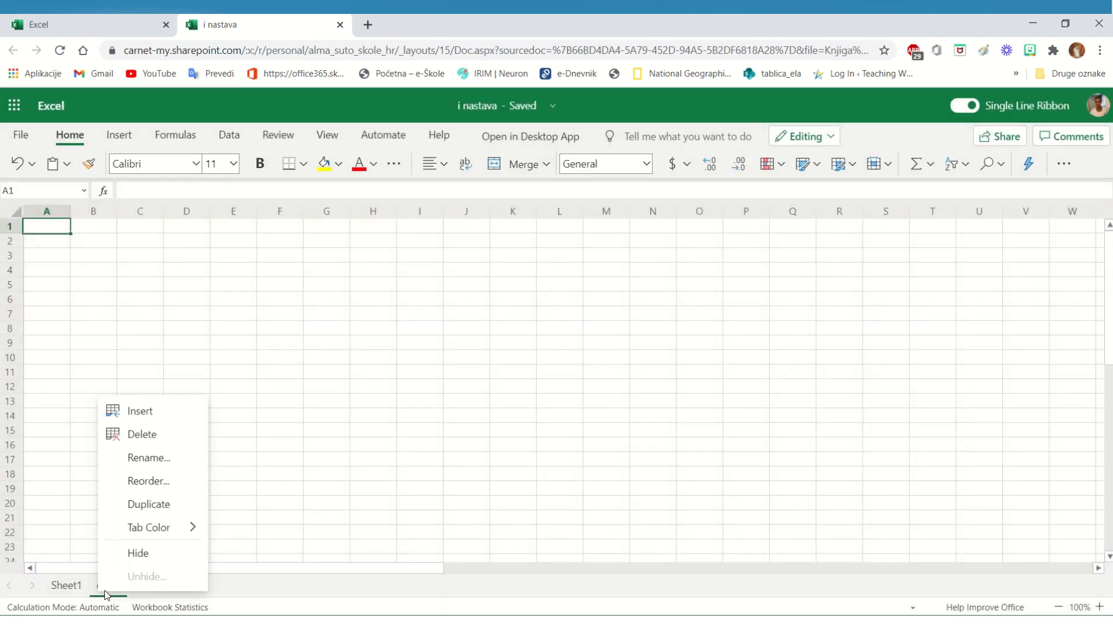
click(160, 508)
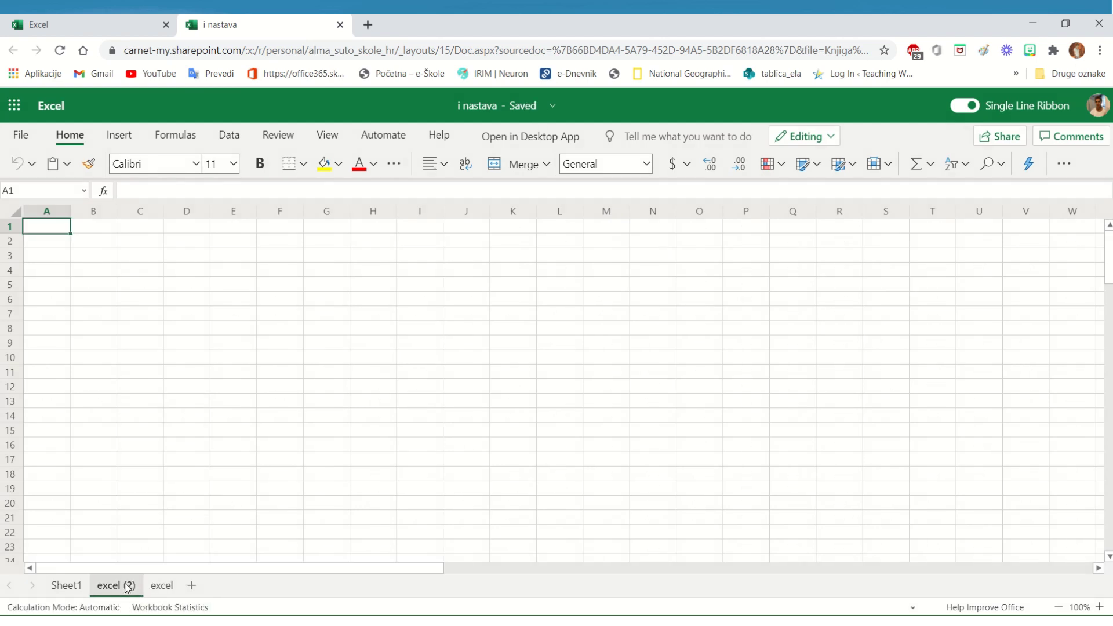
right_click(122, 589)
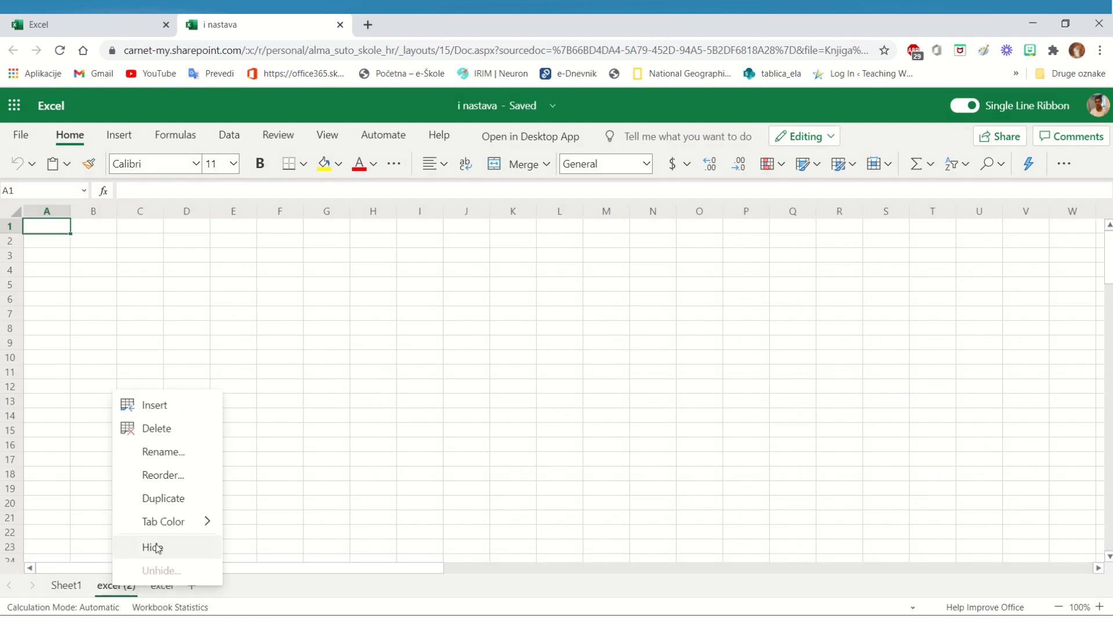
mouse_move(173, 527)
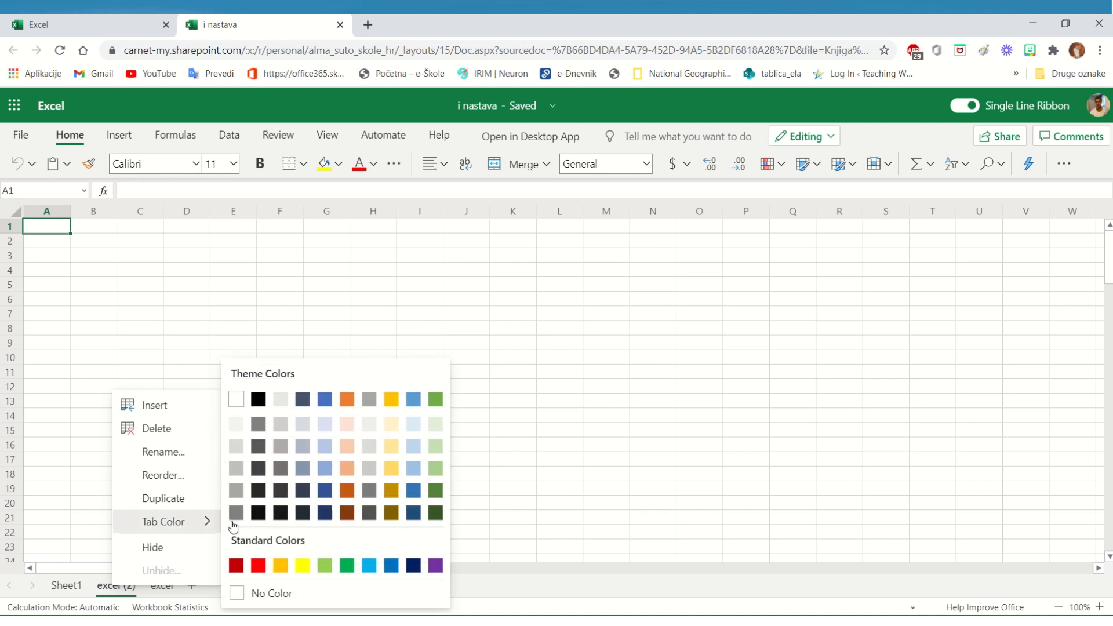
click(260, 569)
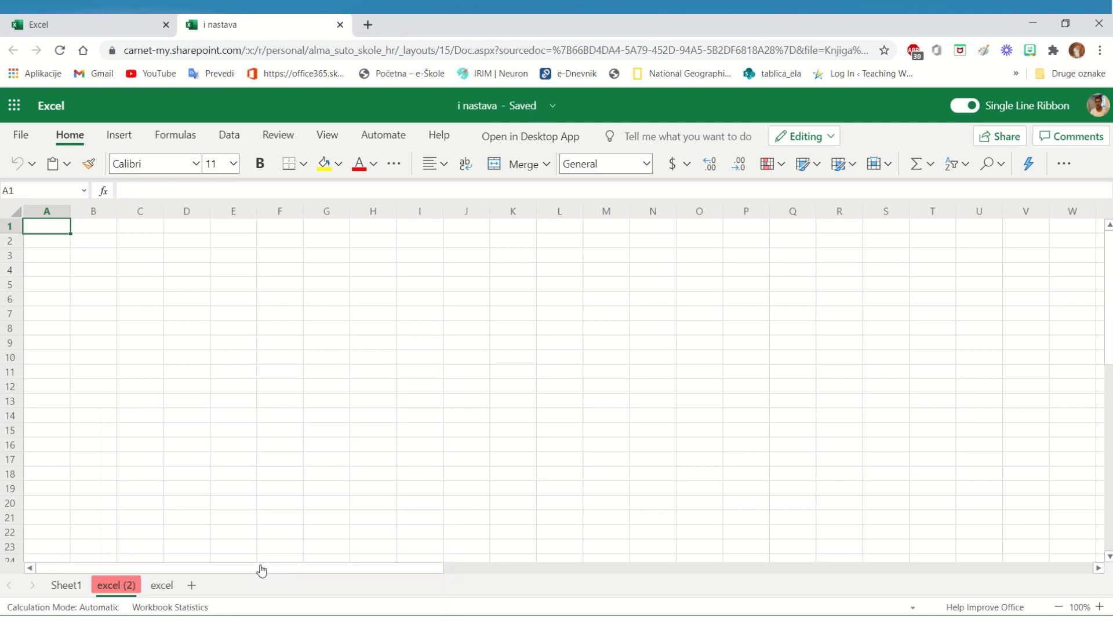
Colour the original excel worksheet's tab standard blue, and switch to Sheet1
right_click(162, 585)
mouse_move(249, 516)
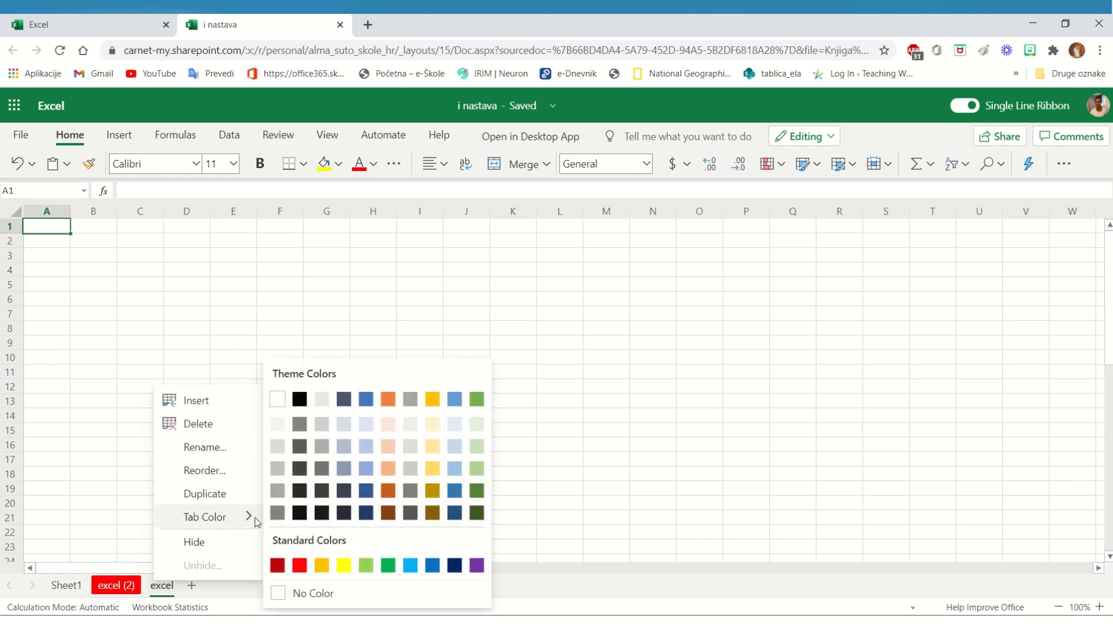
click(432, 565)
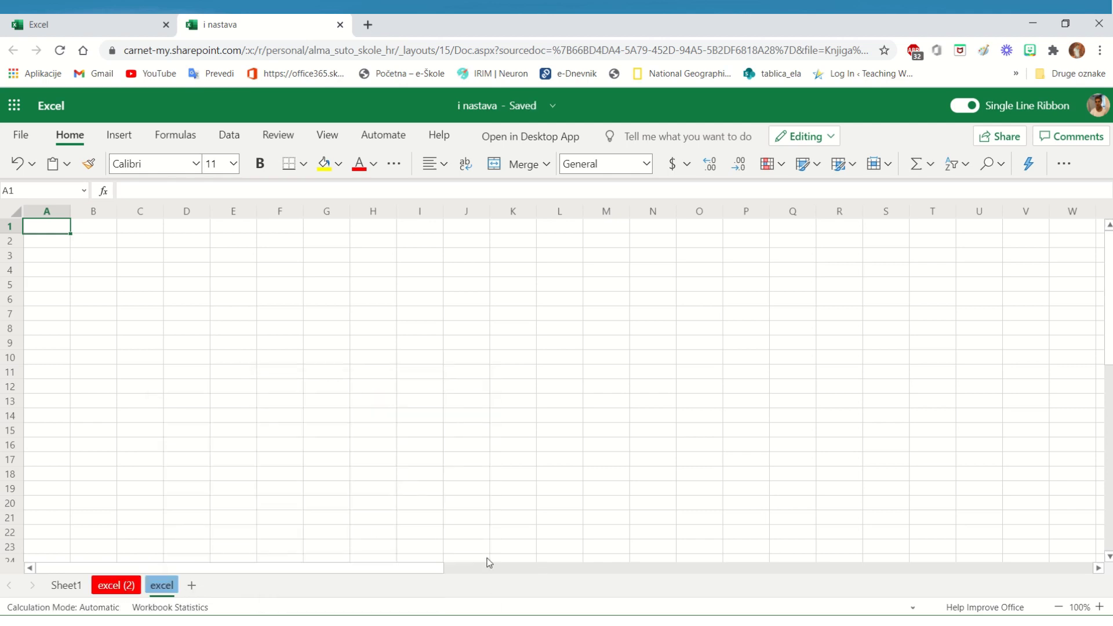
click(67, 587)
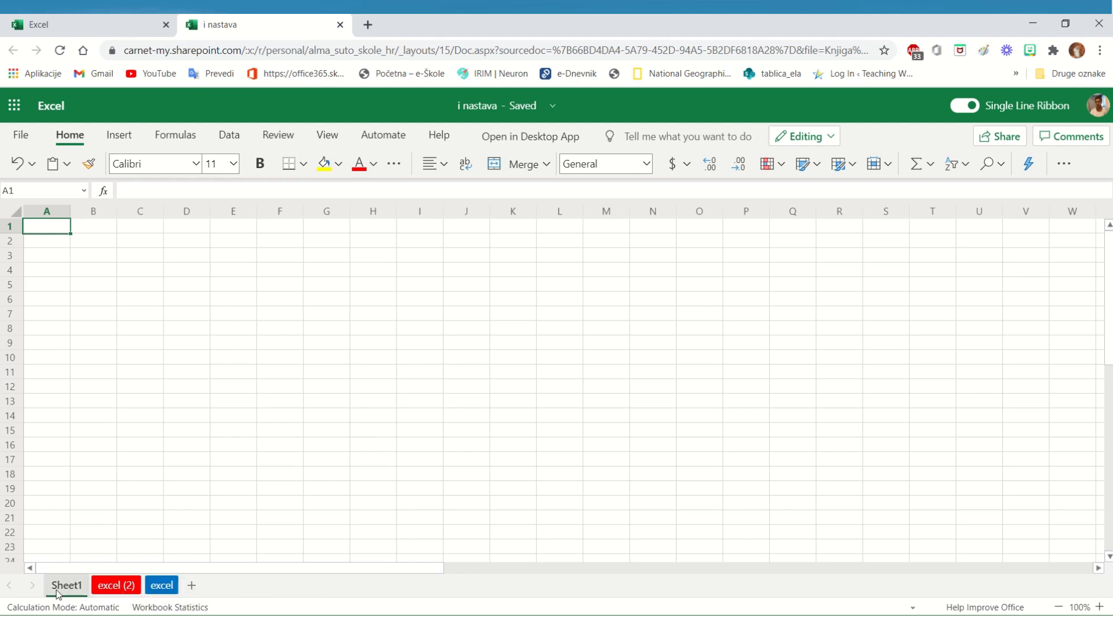
mouse_move(492, 22)
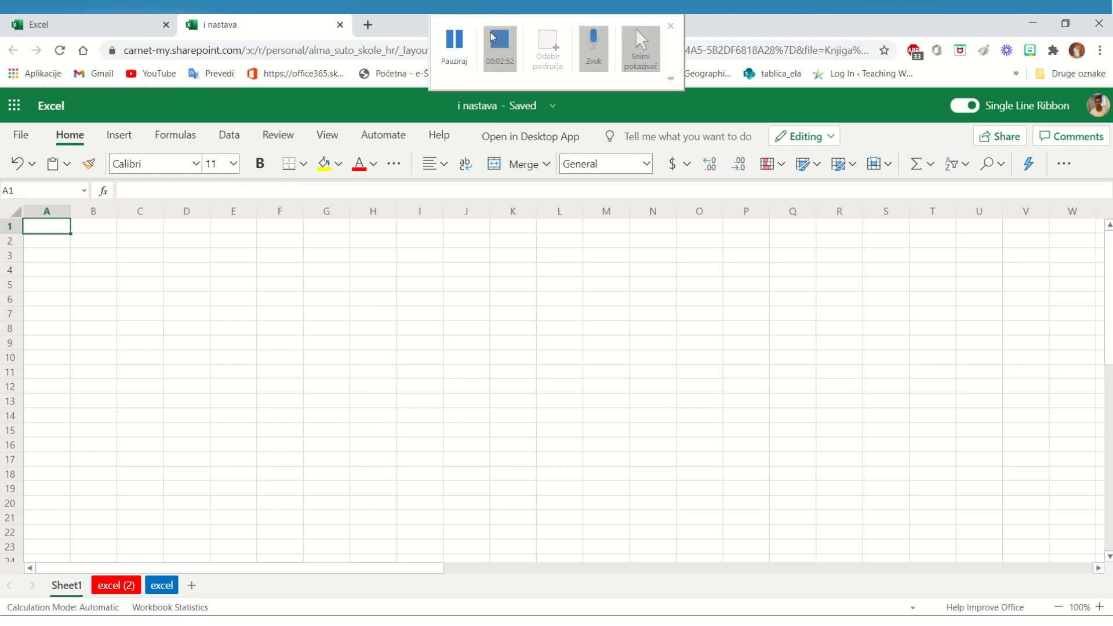
click(455, 45)
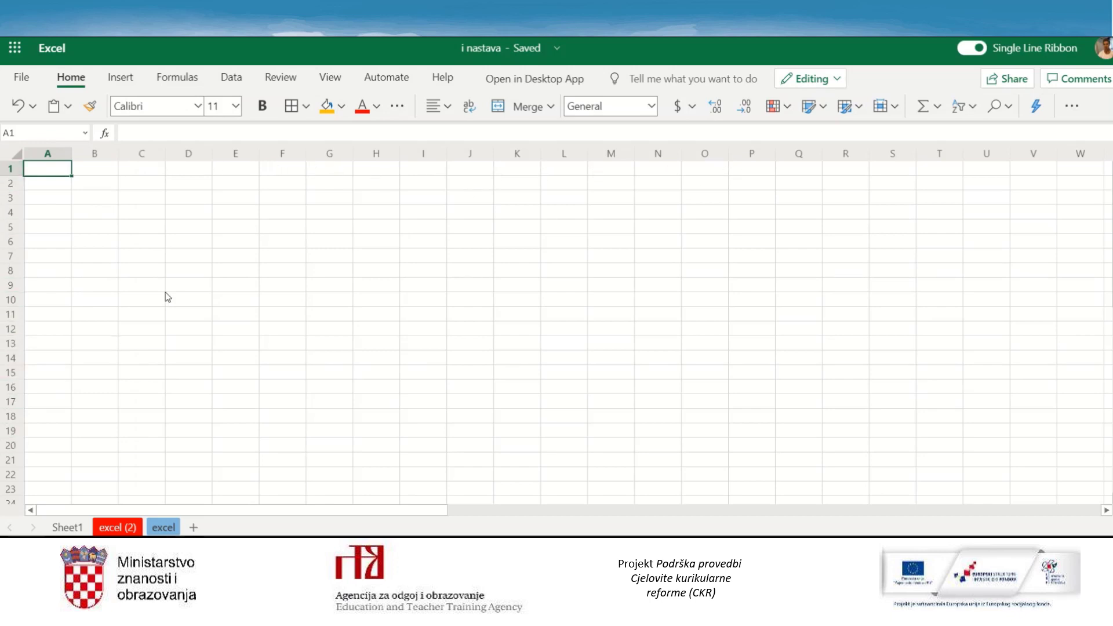
Select the entire column G, followed by the entire row 3
click(331, 158)
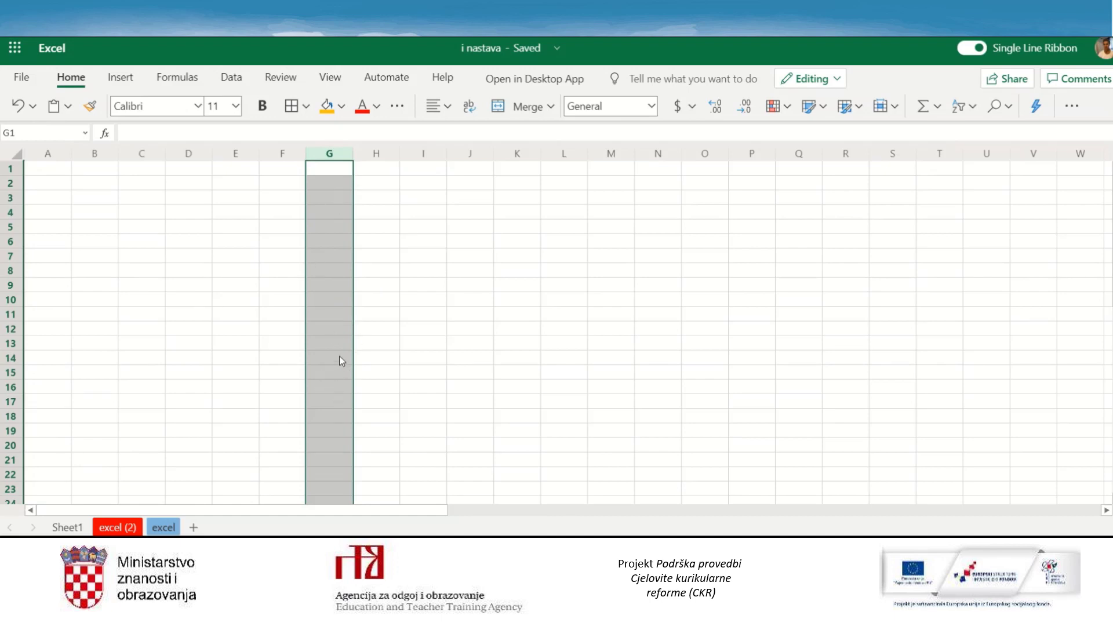
click(5, 203)
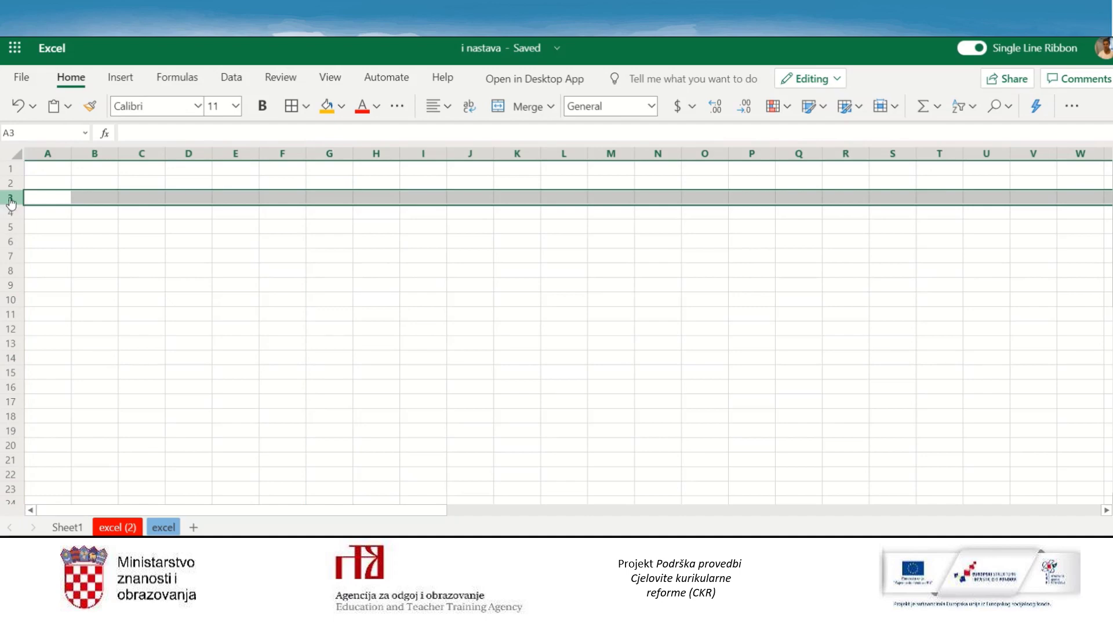
Select the adjacent columns G through M, followed by rows 2 through 12, and end with only cell G15 selected
click(330, 153)
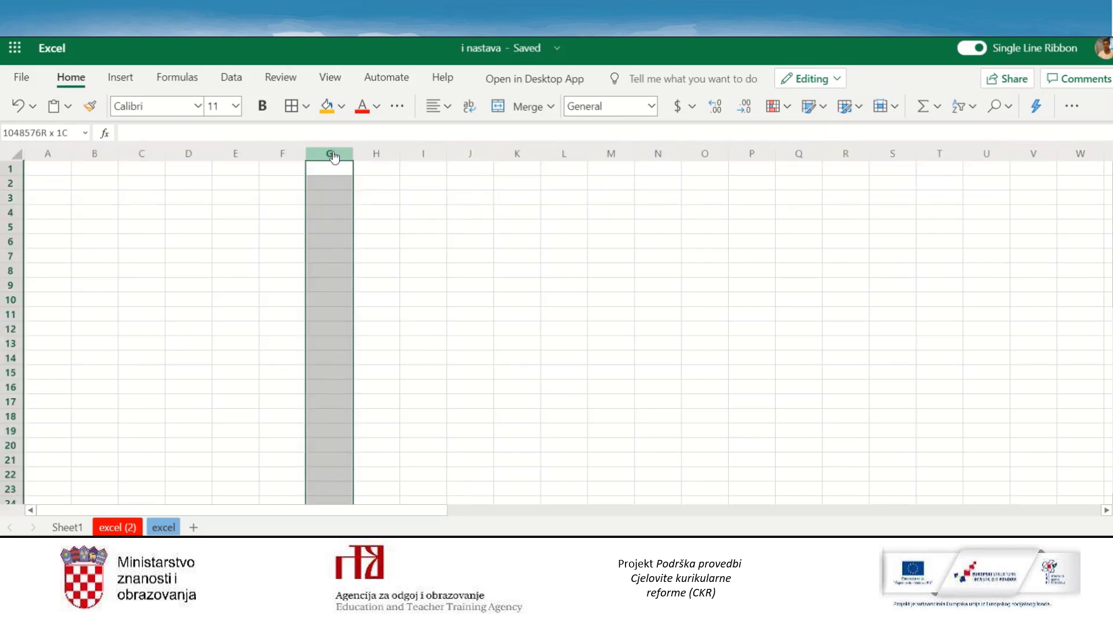
drag(334, 157, 573, 155)
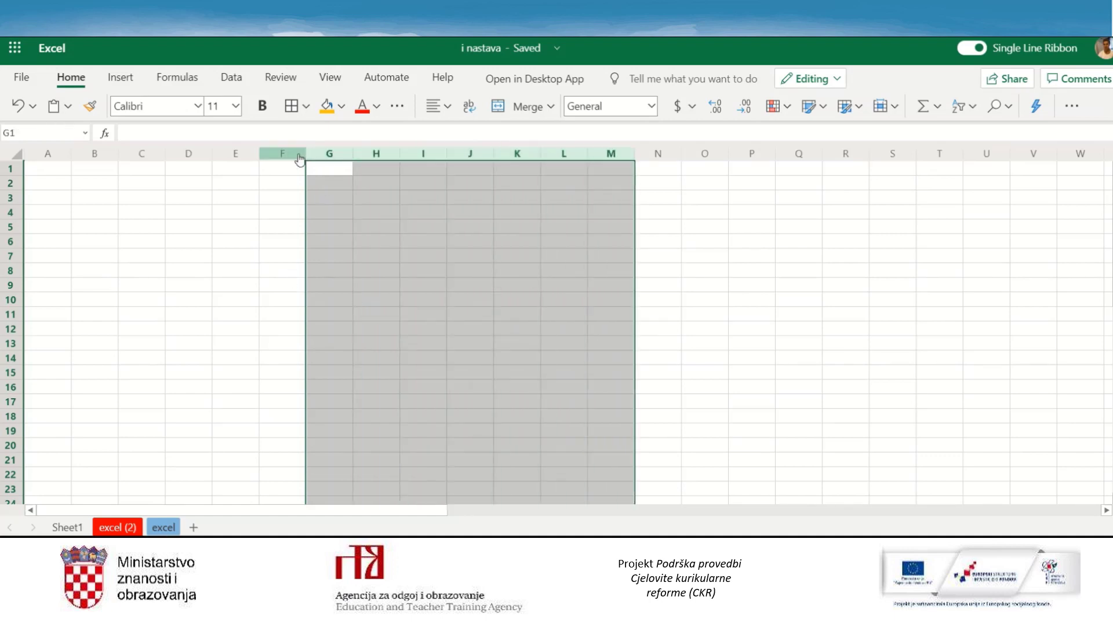
click(9, 185)
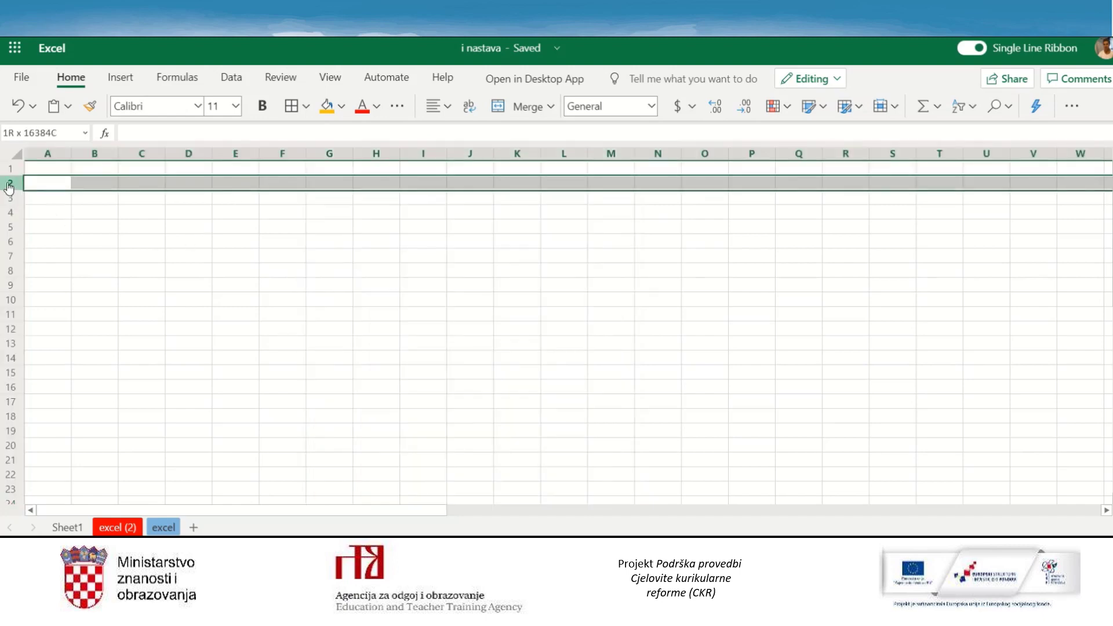
drag(9, 186, 15, 328)
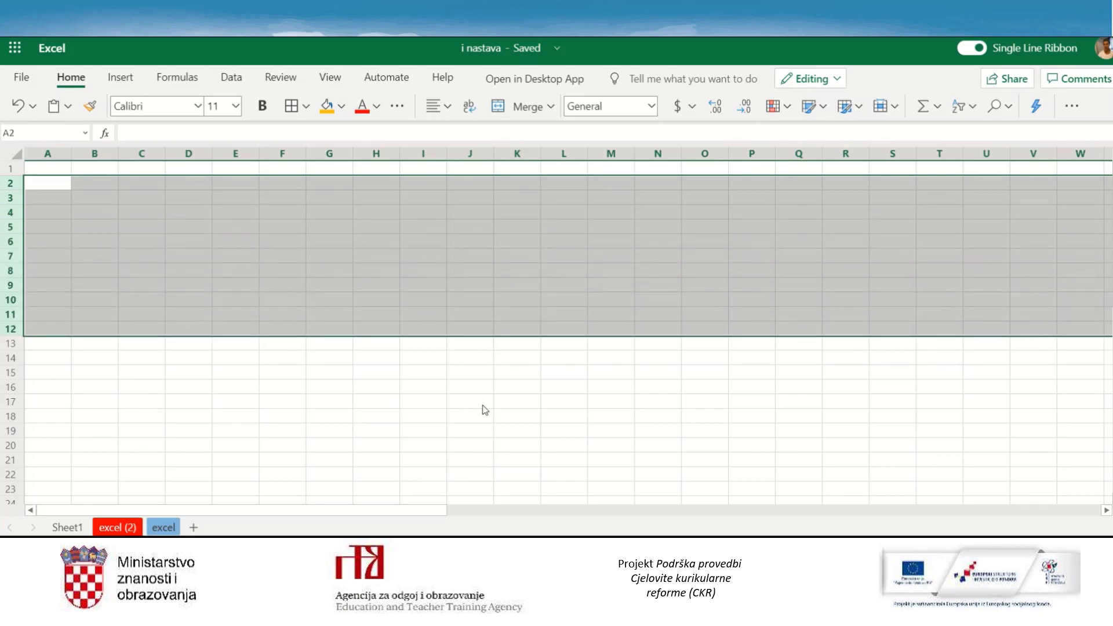
click(346, 377)
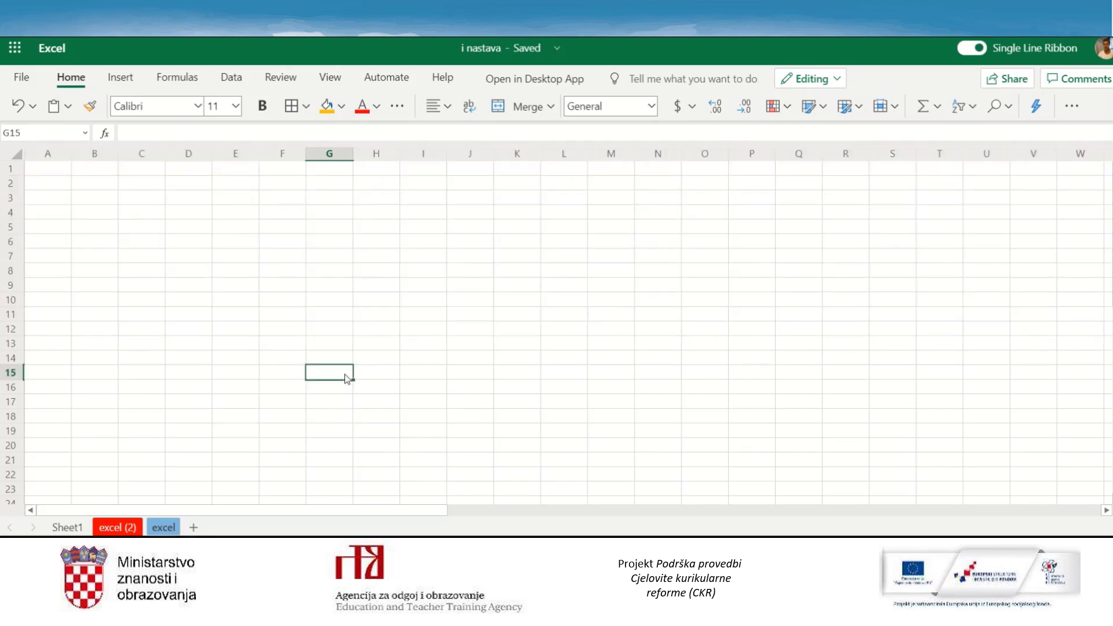
Select the non-adjacent columns G, K and Q together
click(336, 158)
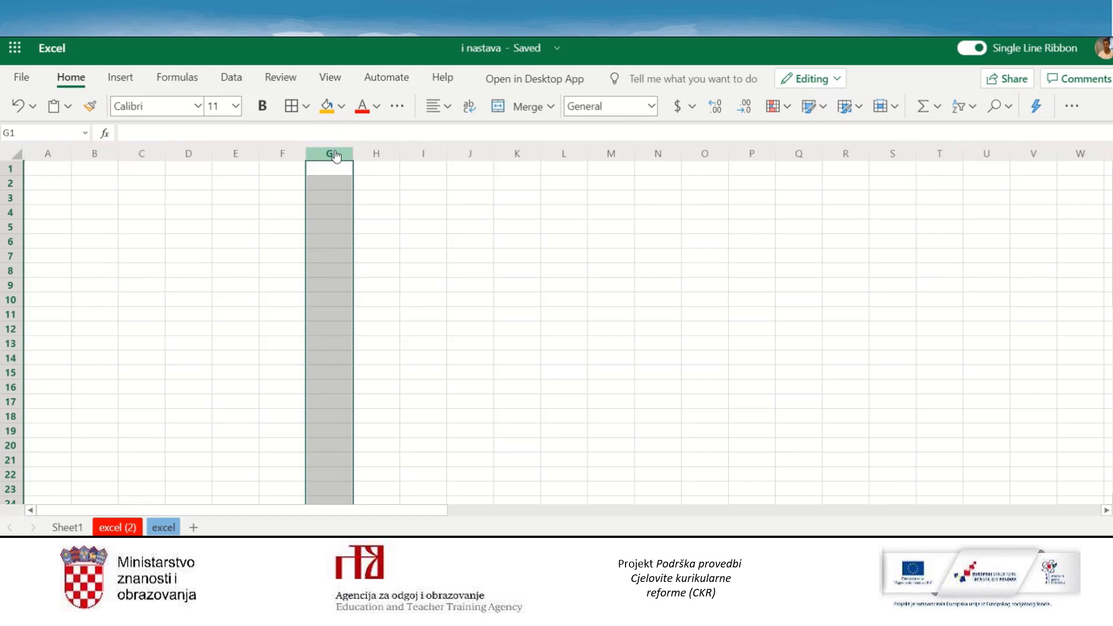
ctrl+click(525, 154)
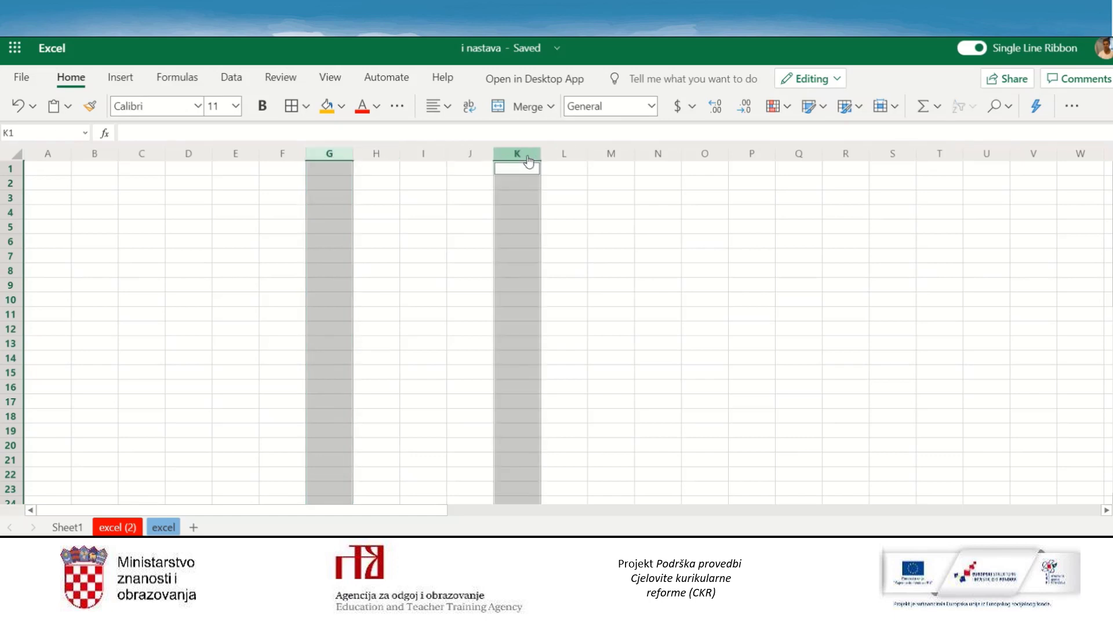
ctrl+click(794, 155)
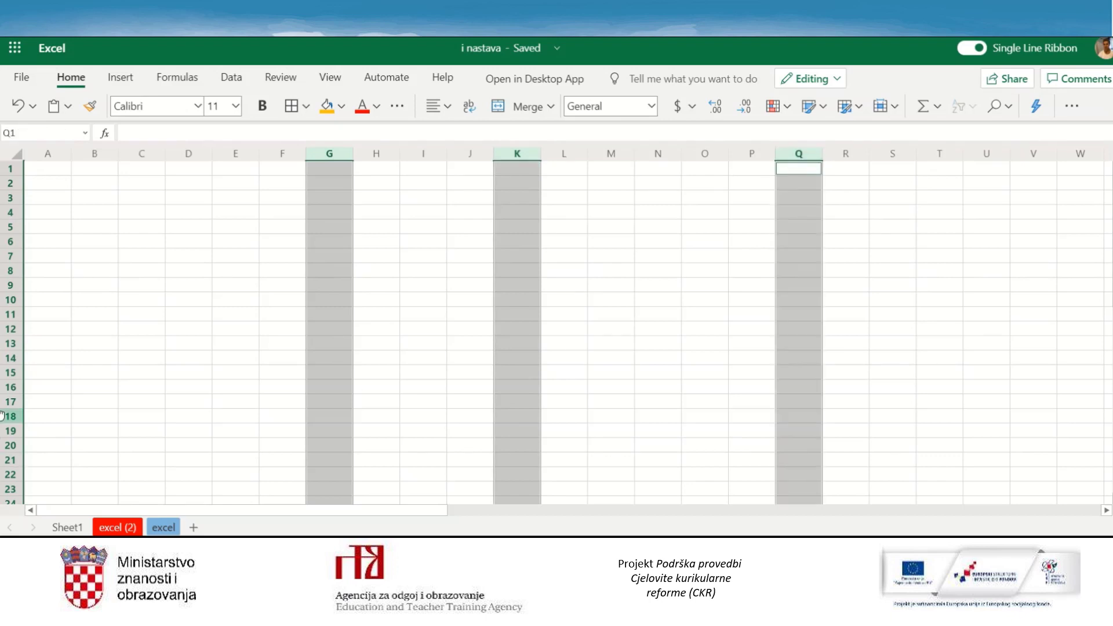
Add the non-adjacent rows 4, 11 and 16 to the column selection, and end with only cell I8 selected
ctrl+click(10, 212)
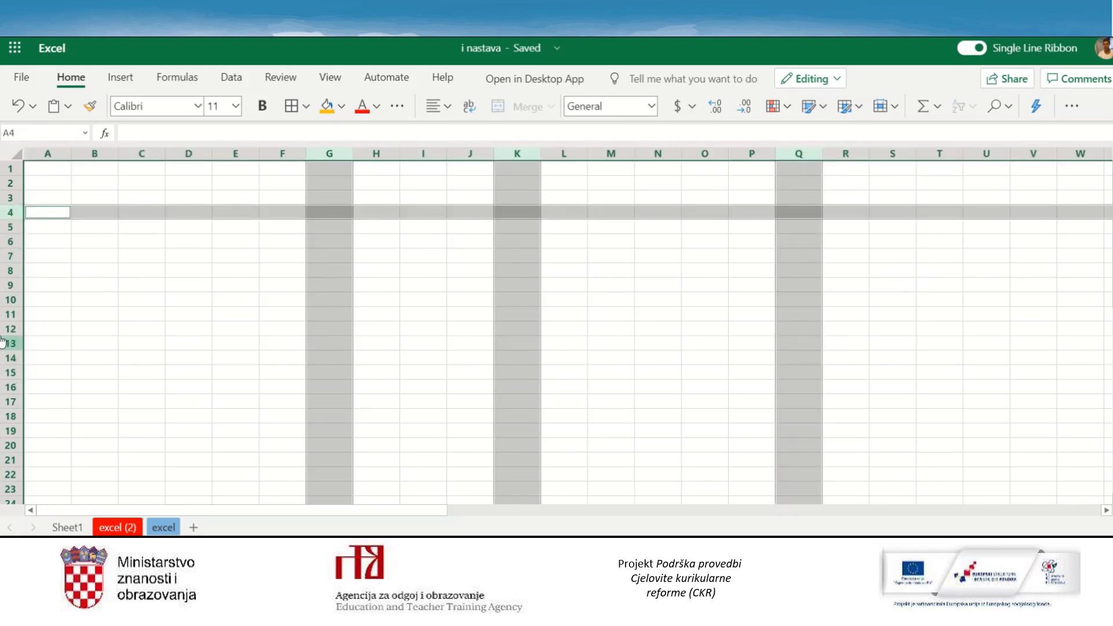
ctrl+click(10, 314)
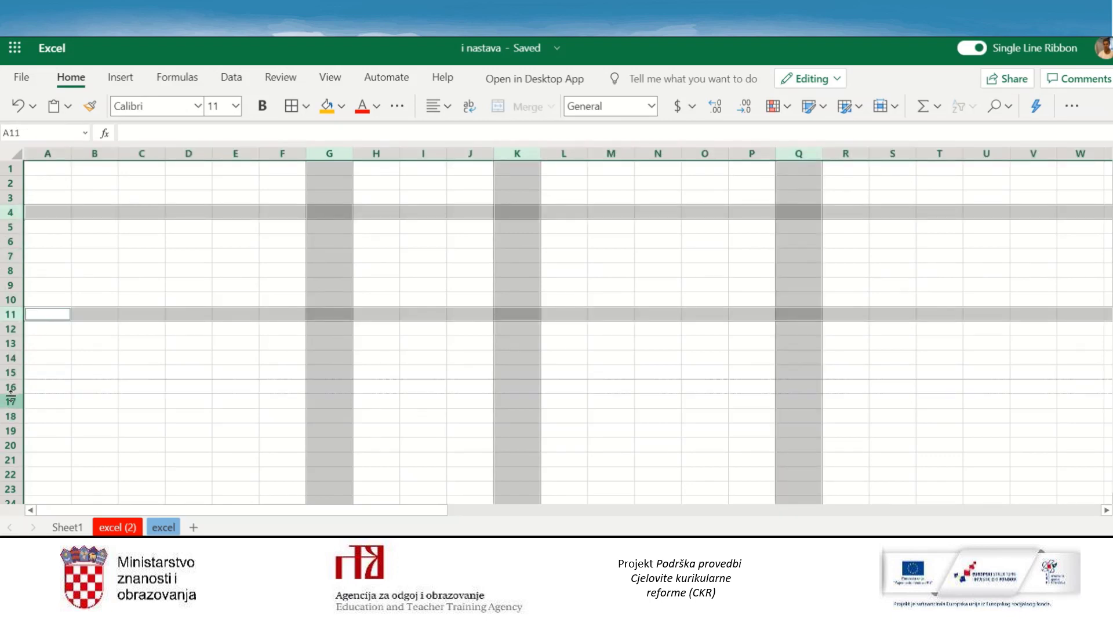
ctrl+click(11, 387)
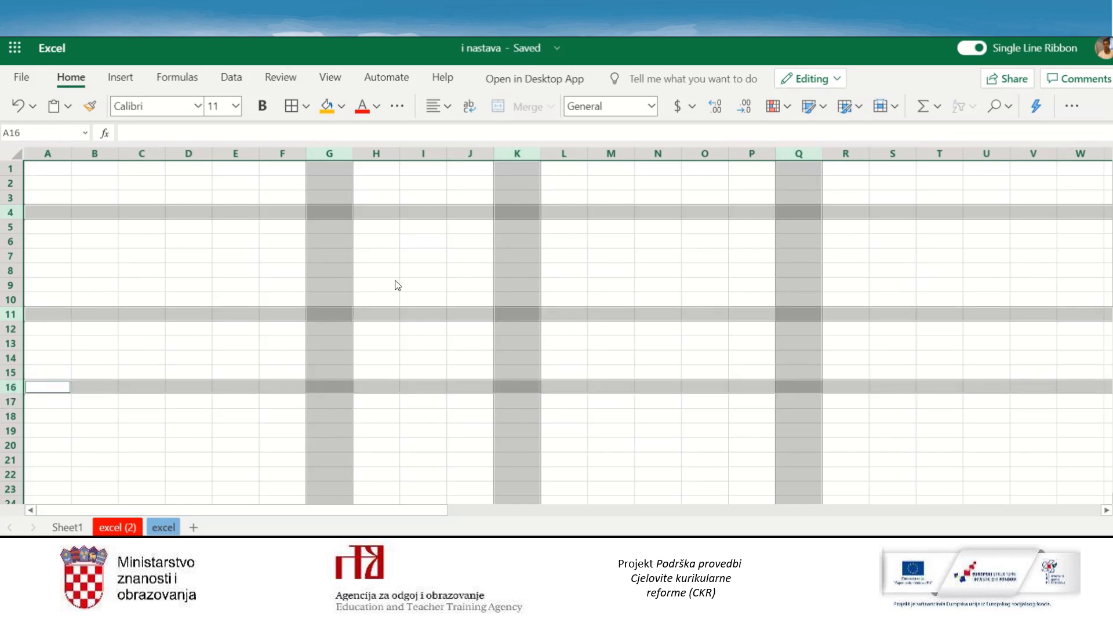
click(430, 274)
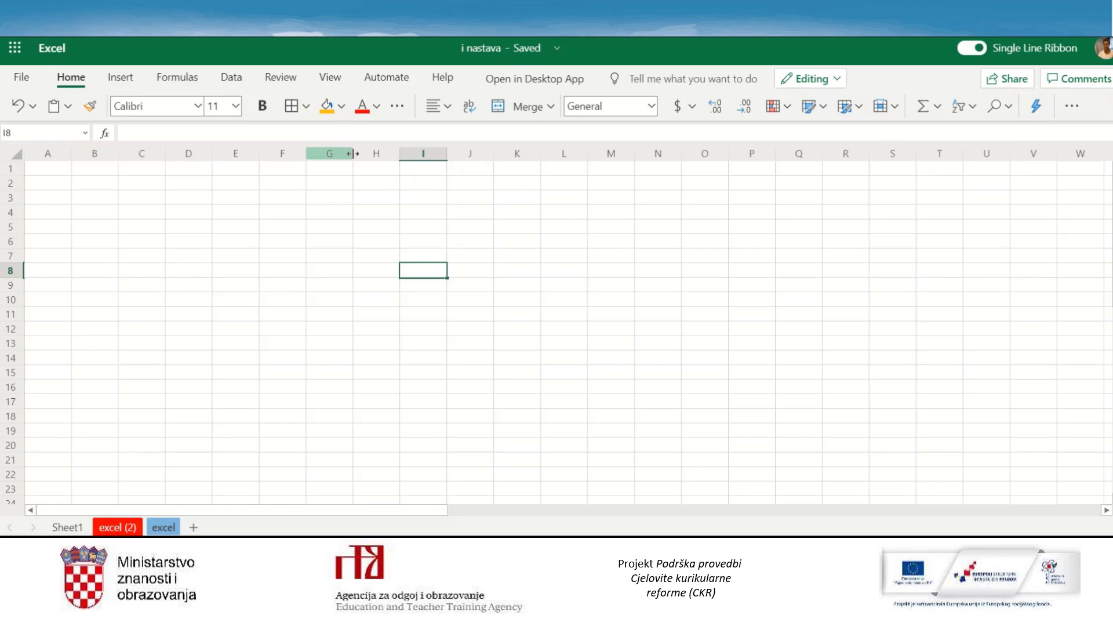
Widen column G to about five times a standard column, and enlarge row 3 to about eight times a standard row
drag(352, 153, 540, 150)
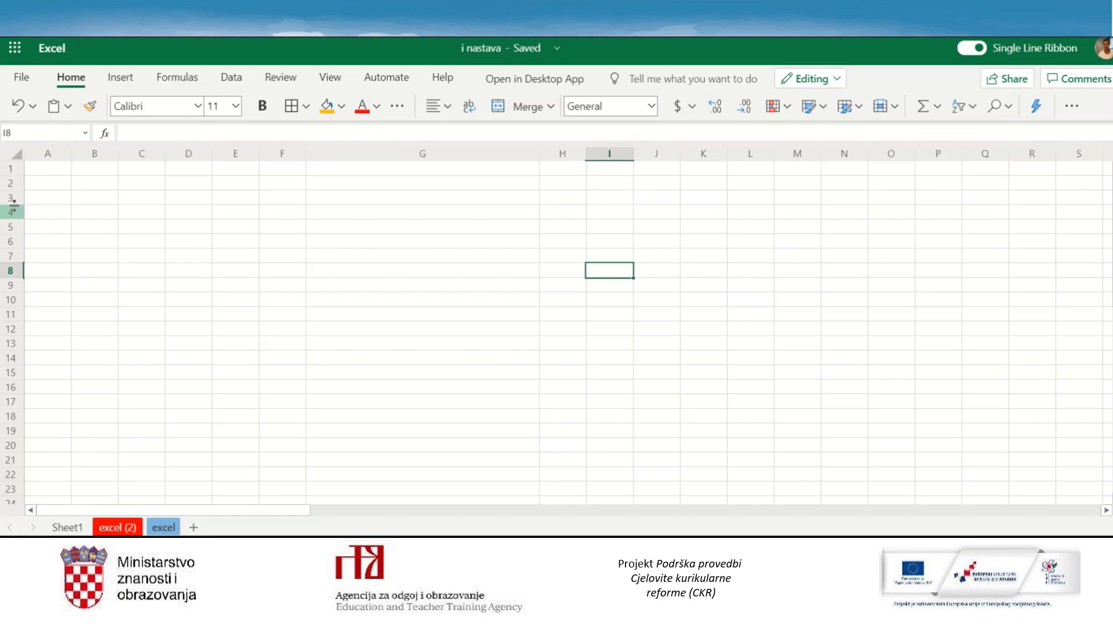
drag(15, 203, 2, 309)
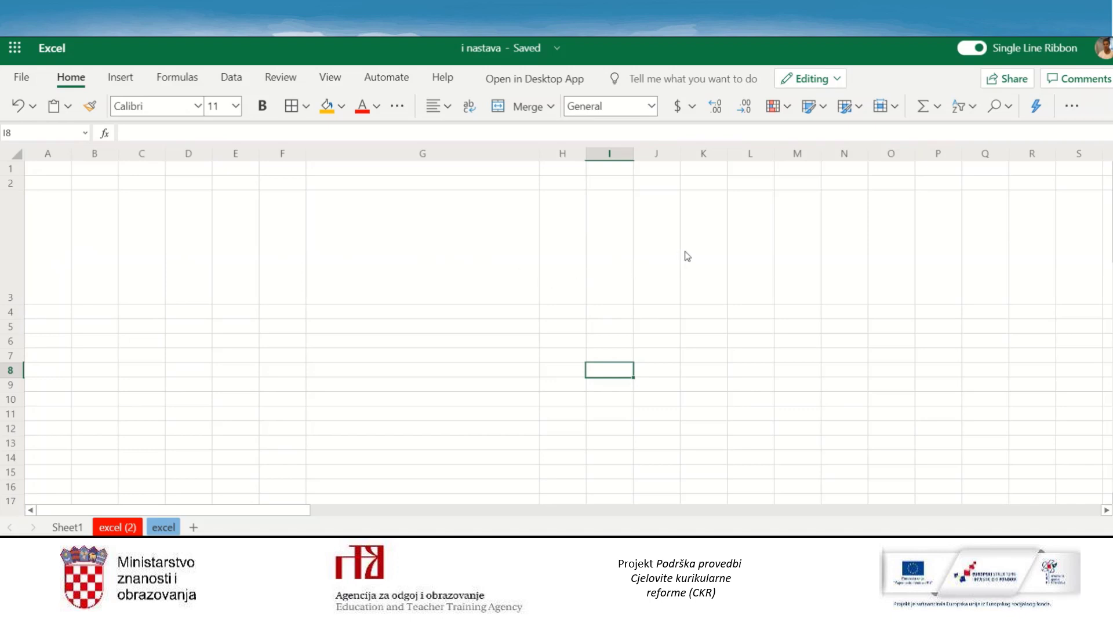
Set the width of column K to 20 in default units
click(705, 155)
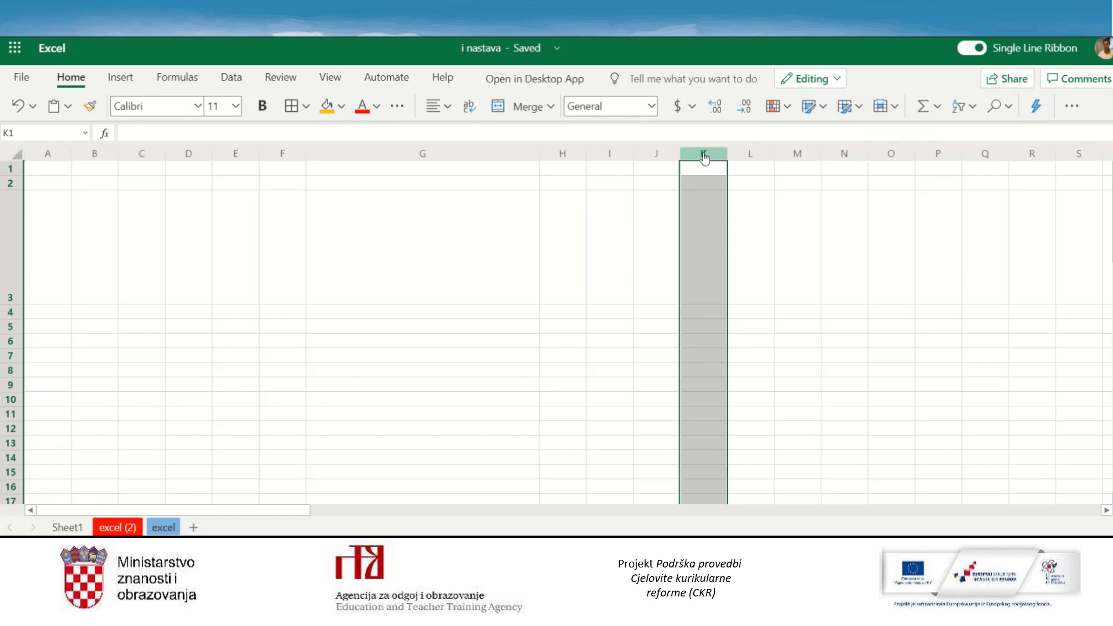
right_click(705, 157)
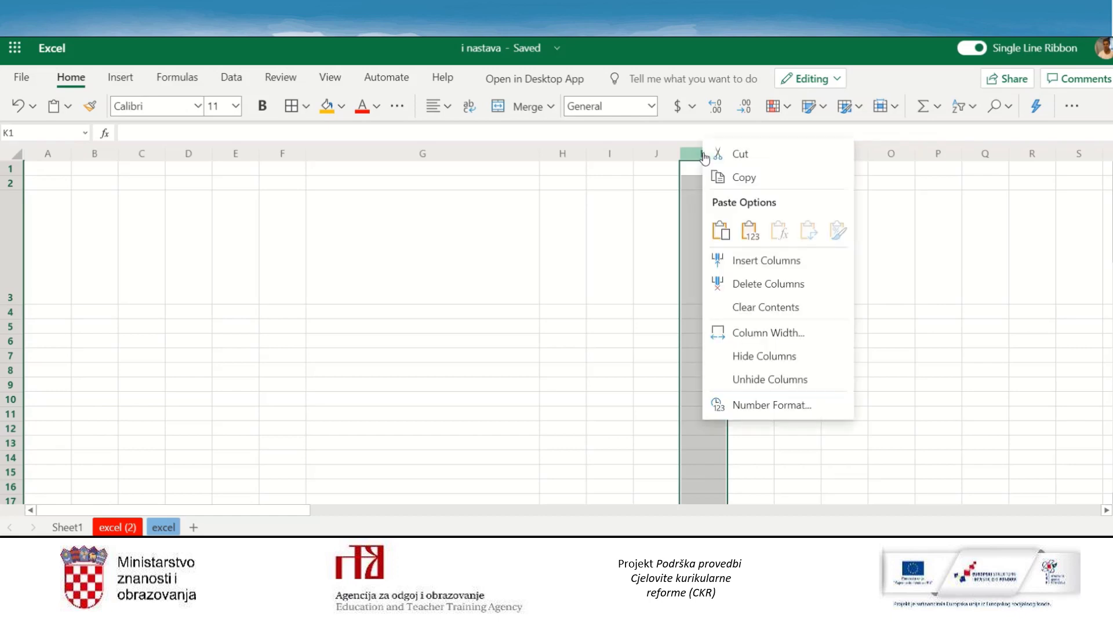
click(761, 334)
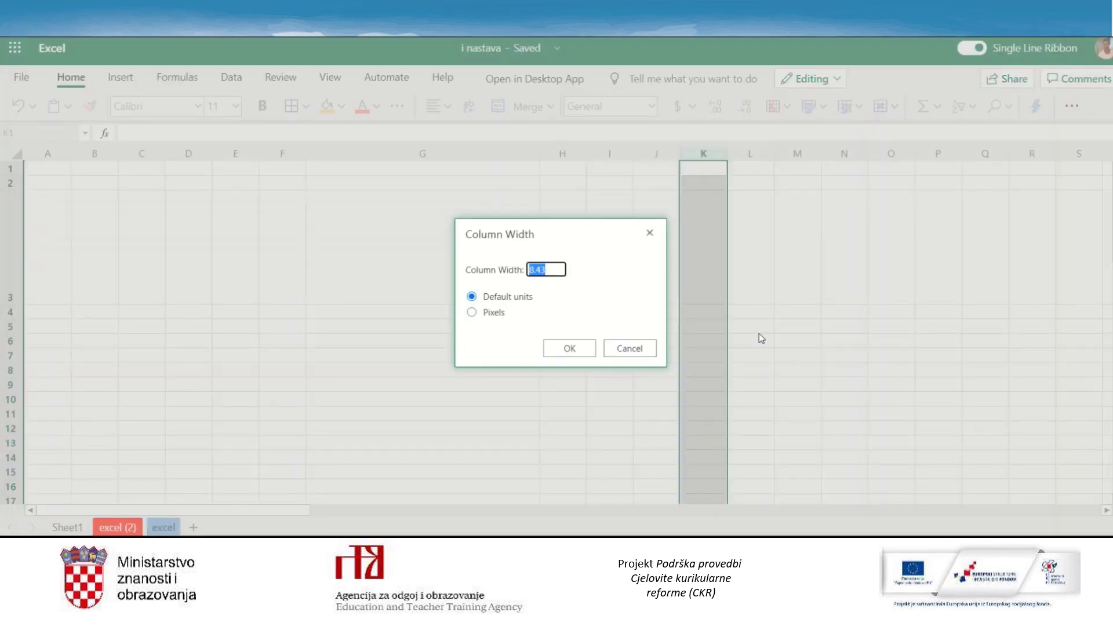
text(20)
click(539, 352)
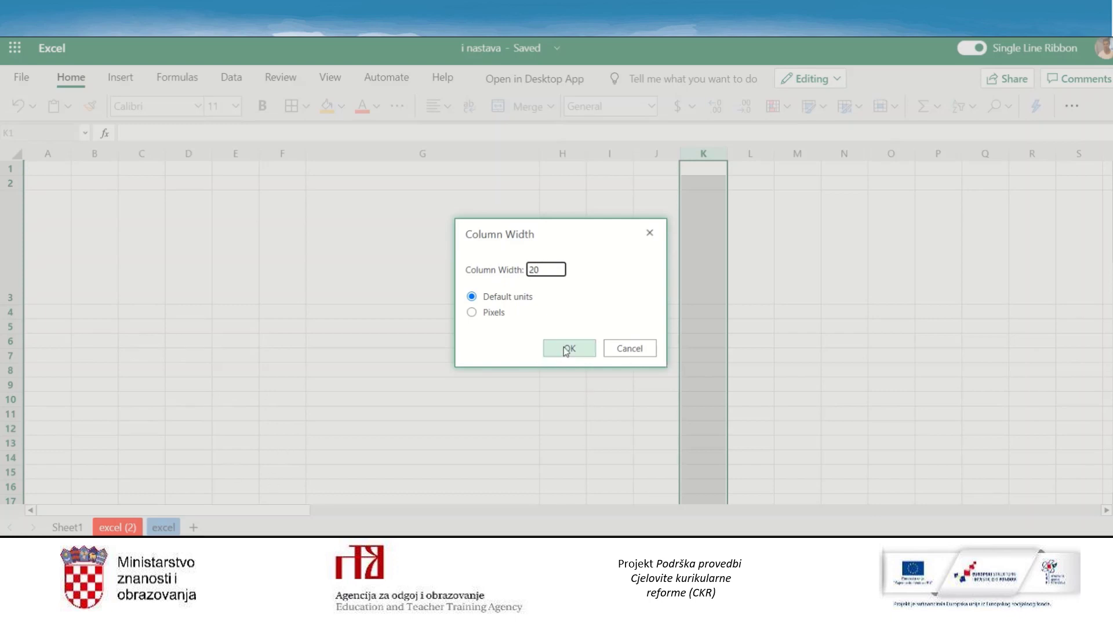
Set the height of row 6 to 60 in default units, and end with only cell H10 selected
click(9, 342)
right_click(8, 342)
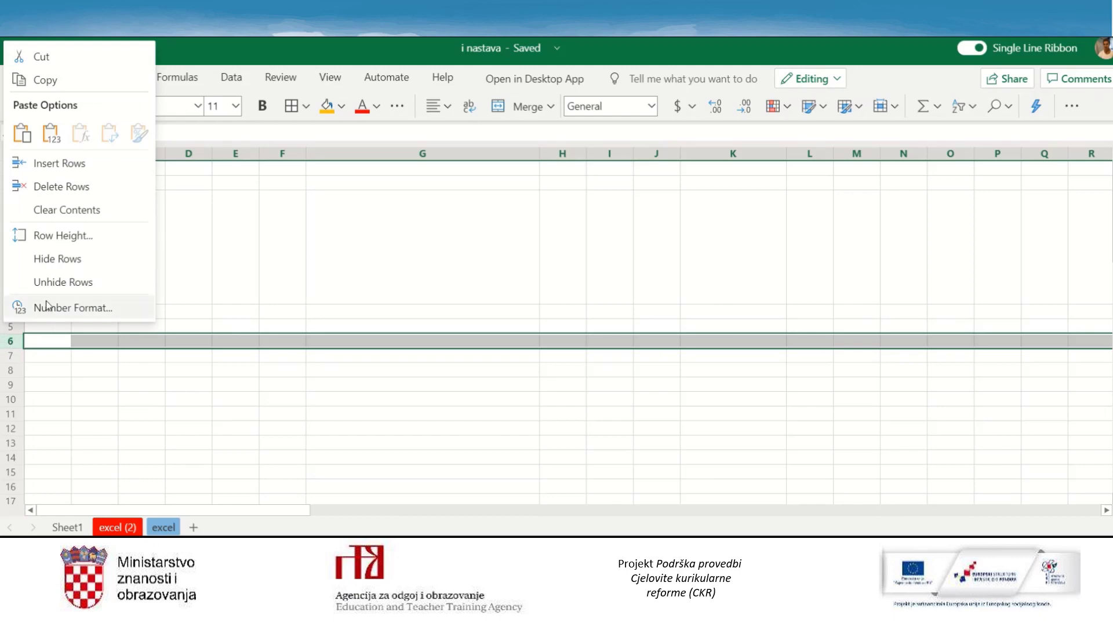
click(56, 235)
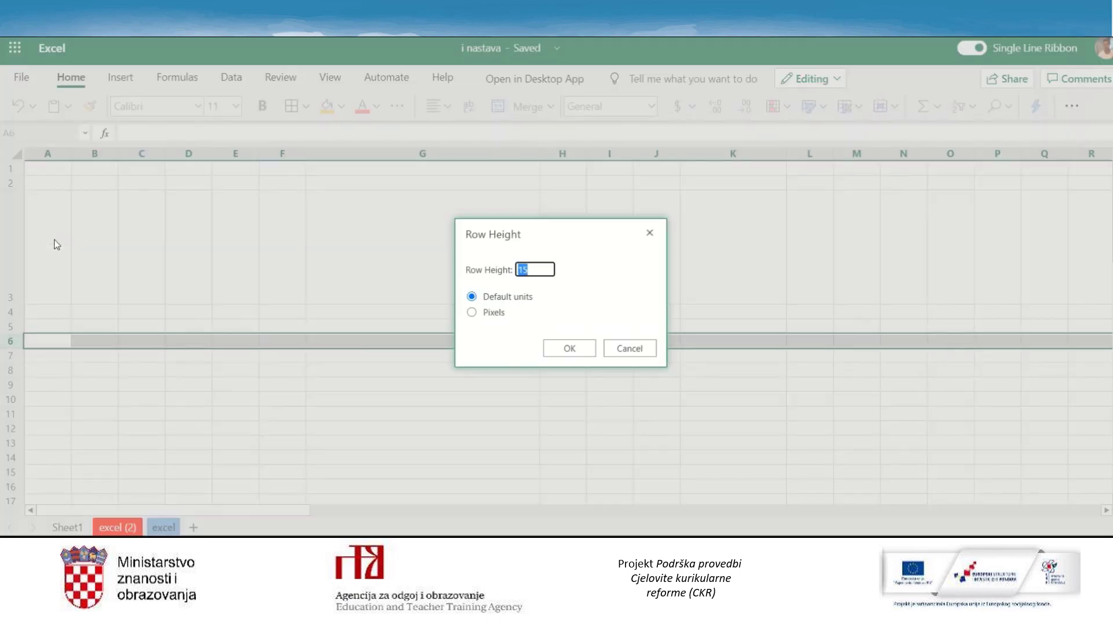
text(60)
click(565, 348)
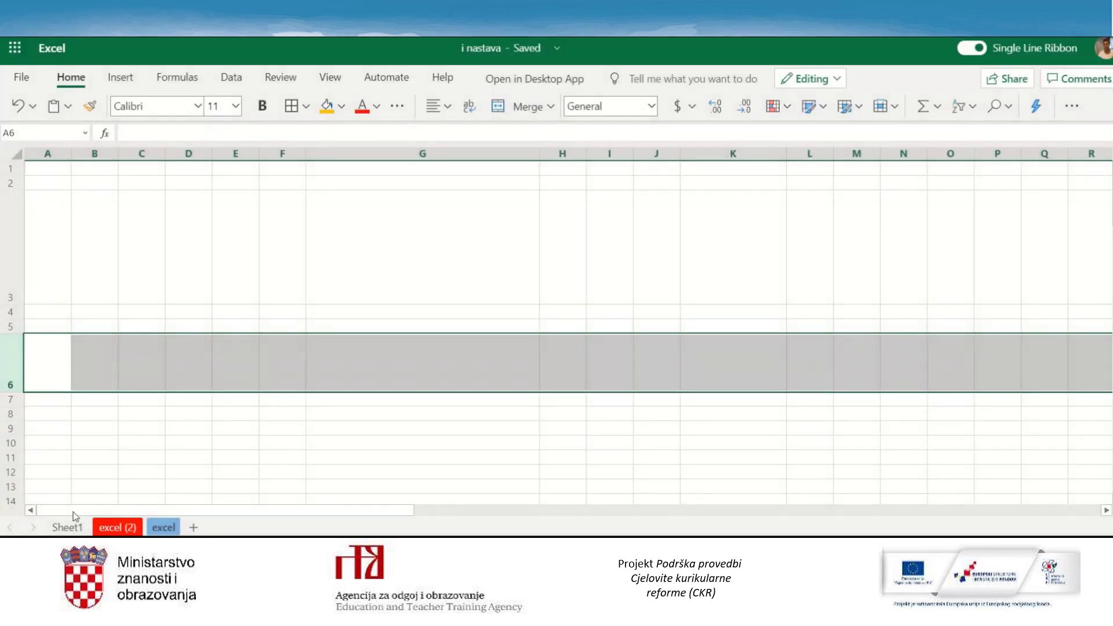
click(543, 447)
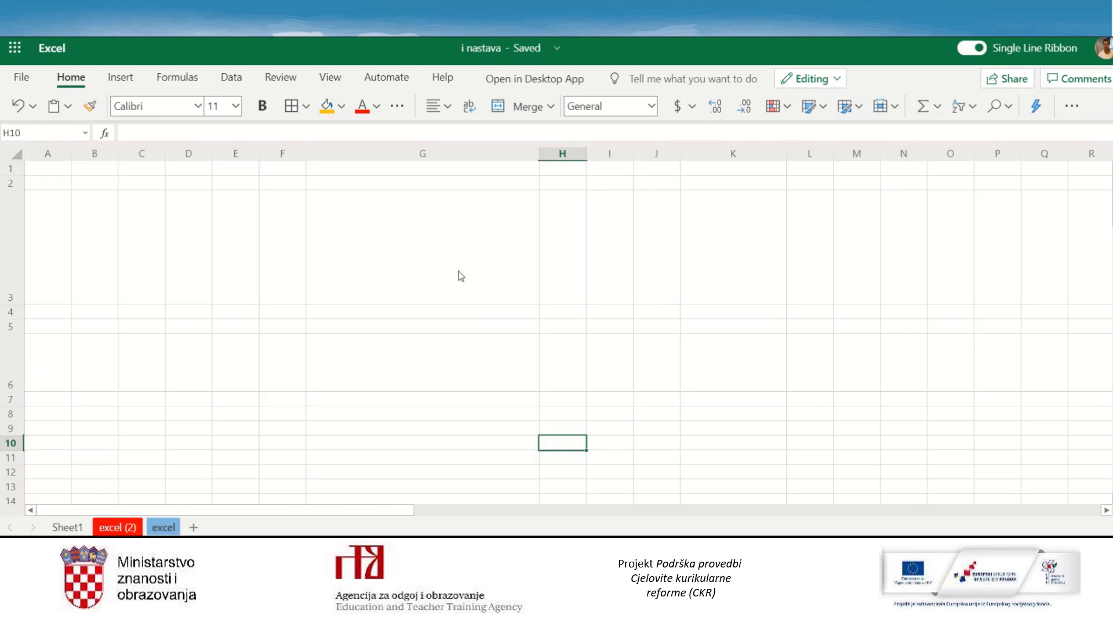
Insert a new column before the wide column G, and select the shifted wide column H
click(448, 160)
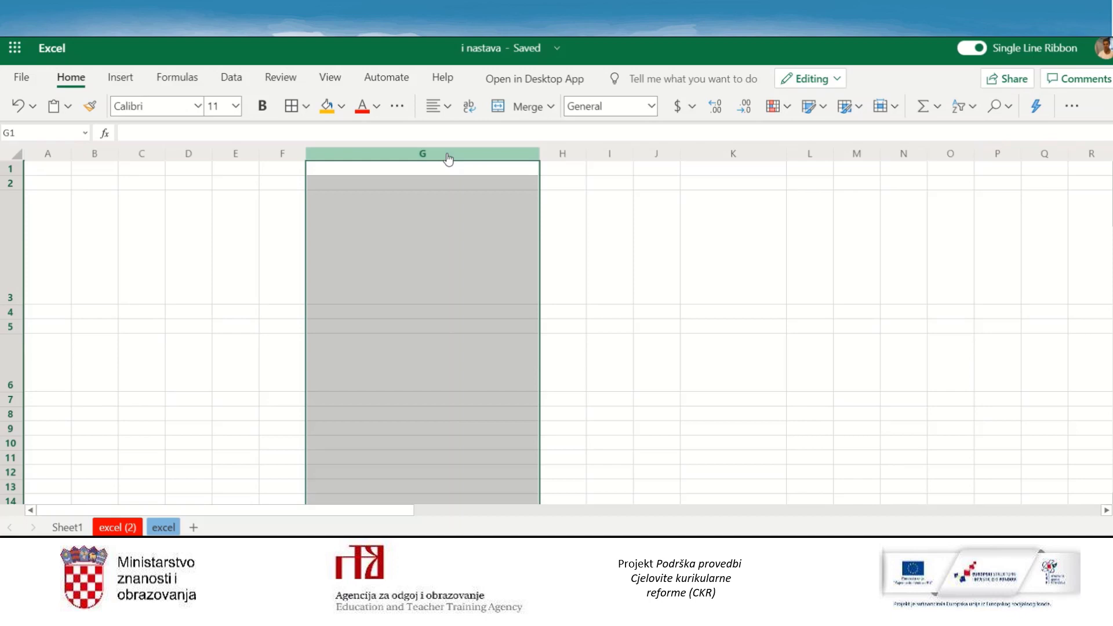
right_click(448, 159)
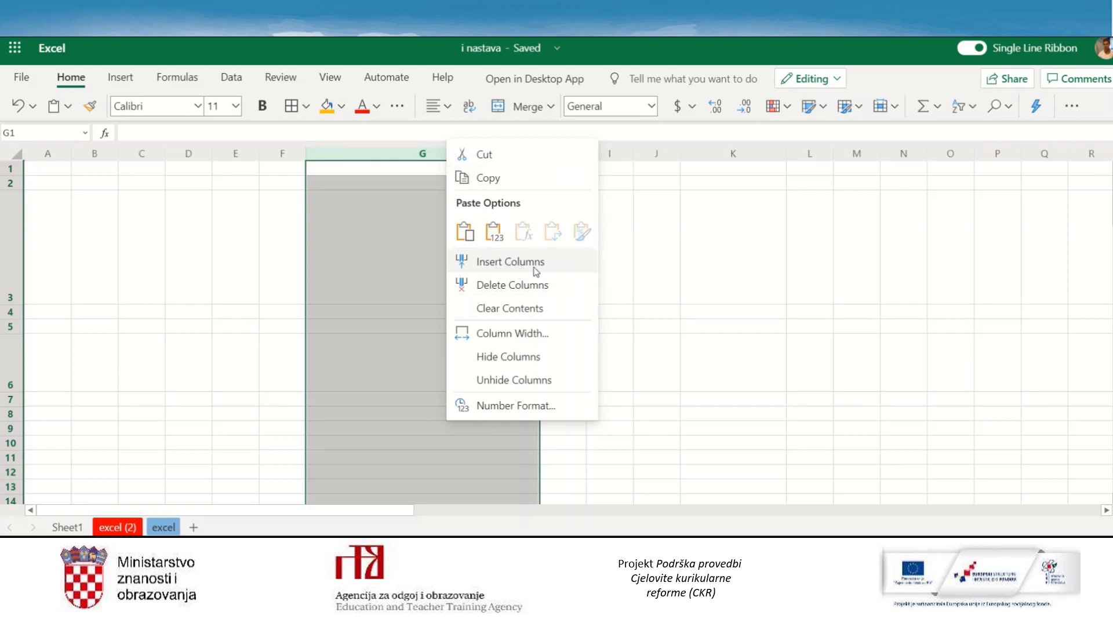
click(498, 268)
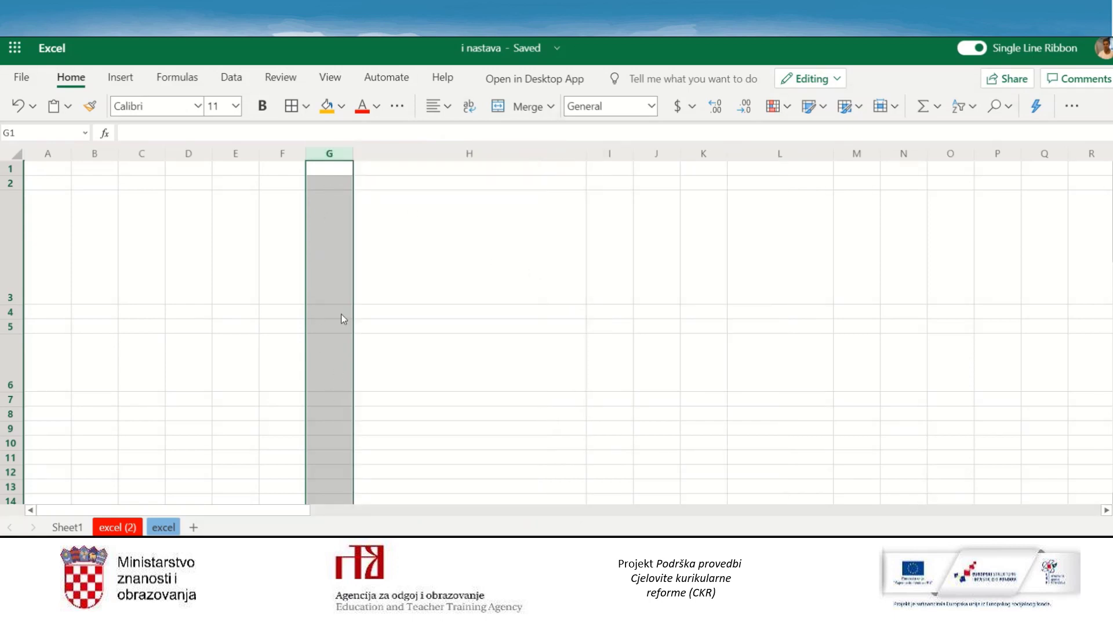
click(497, 154)
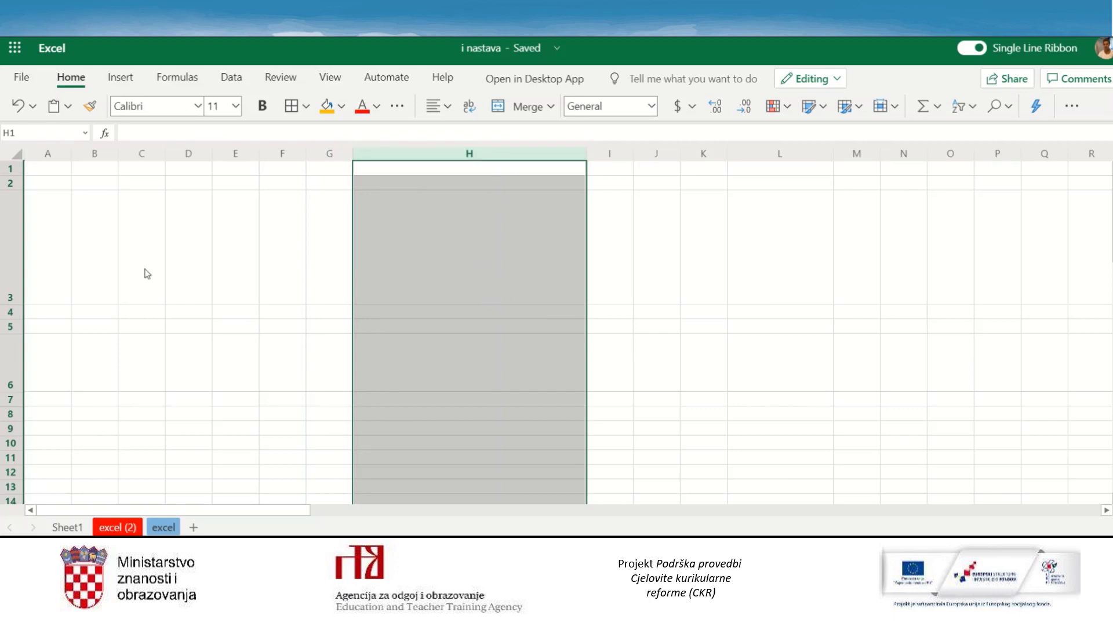
Insert a new row above the tall row 3
click(6, 262)
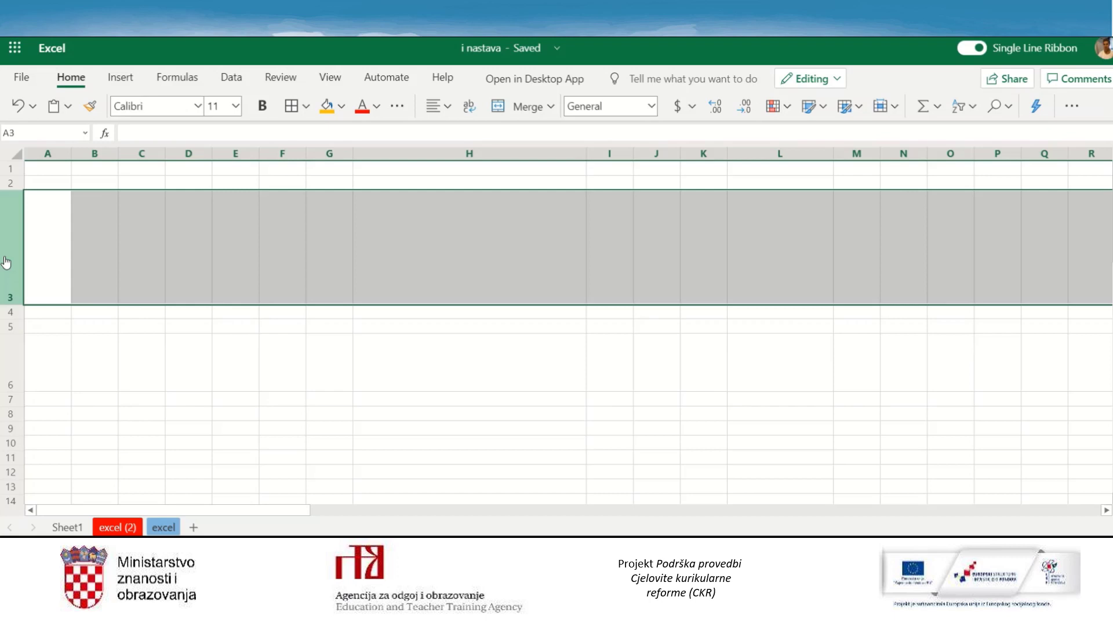
right_click(6, 263)
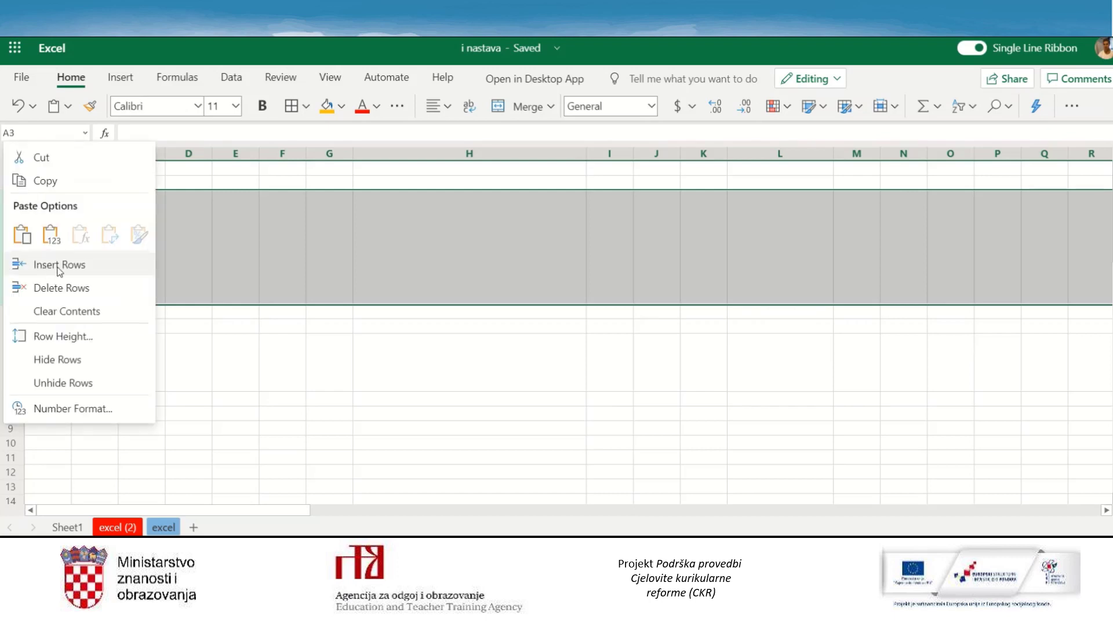
click(74, 266)
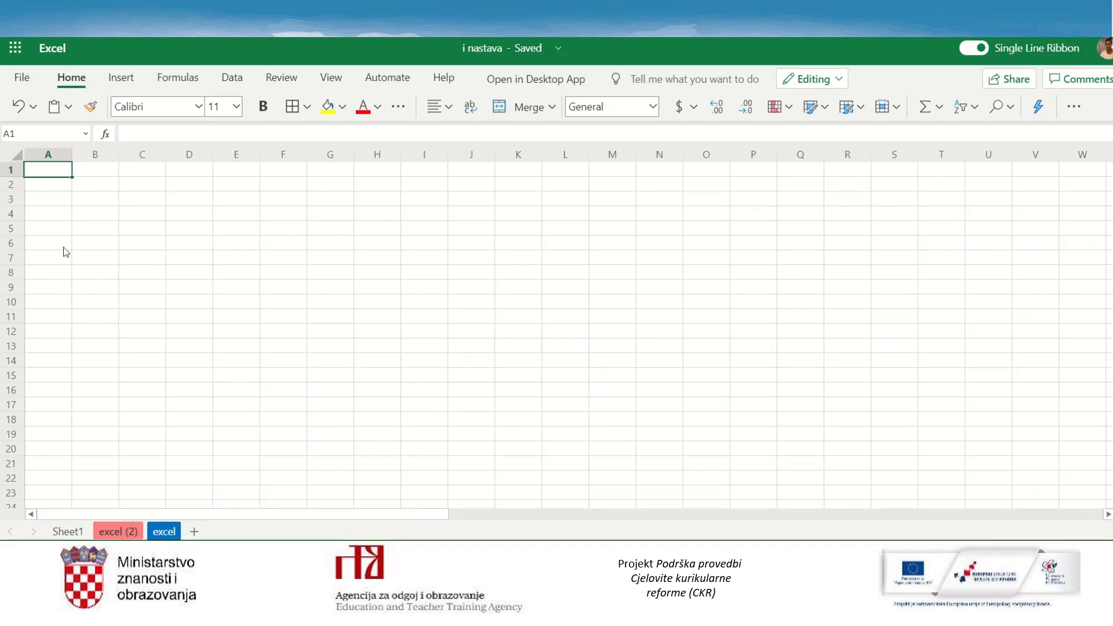
Select the range C2:J14, followed by the entire excel worksheet, and end with only cell E5 selected
click(154, 188)
drag(153, 188, 481, 363)
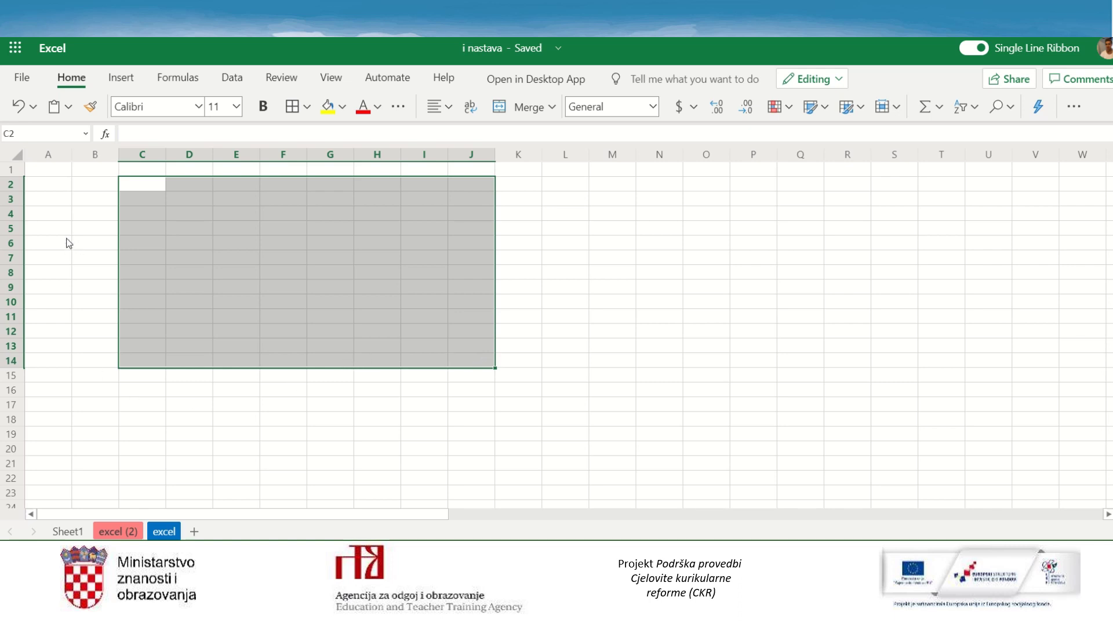
click(16, 157)
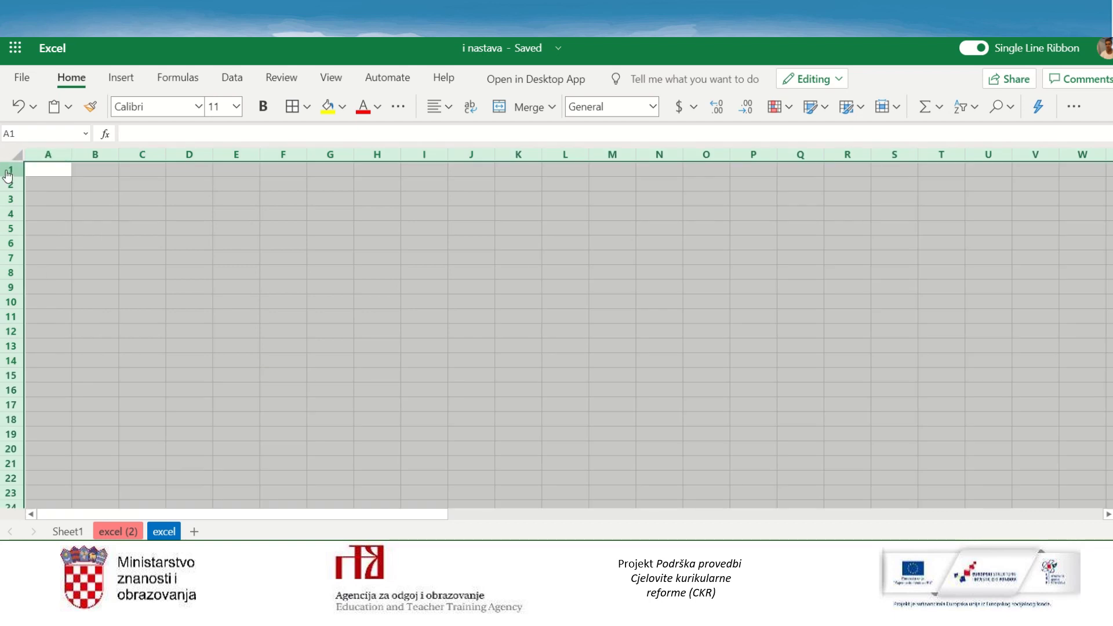
click(225, 231)
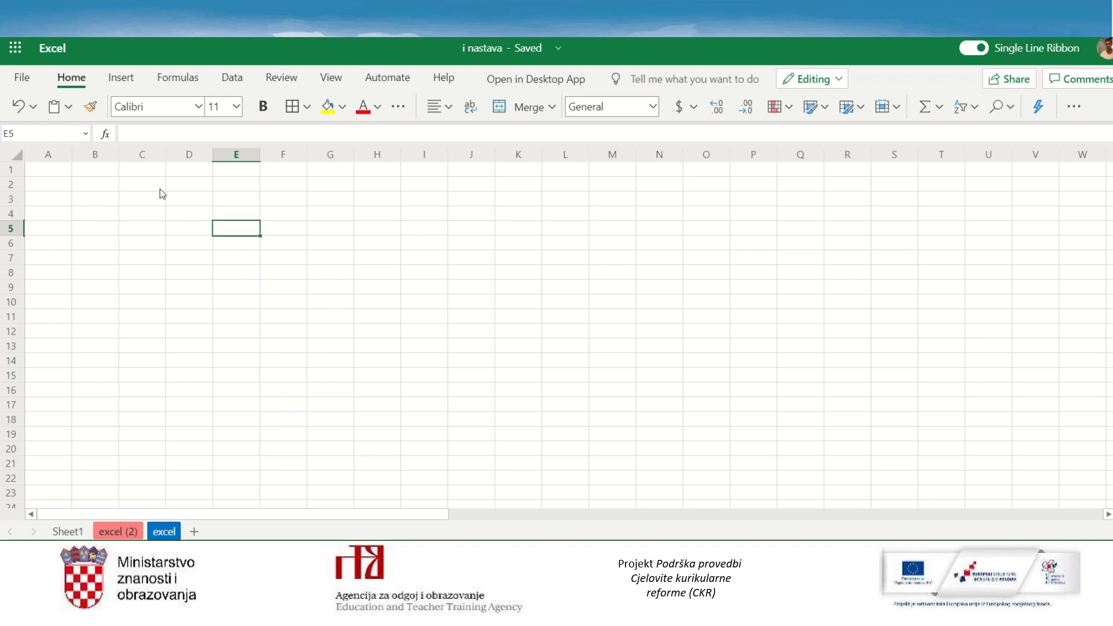
Select the range C2:H15 and choose standard red as the border colour
drag(140, 185, 386, 373)
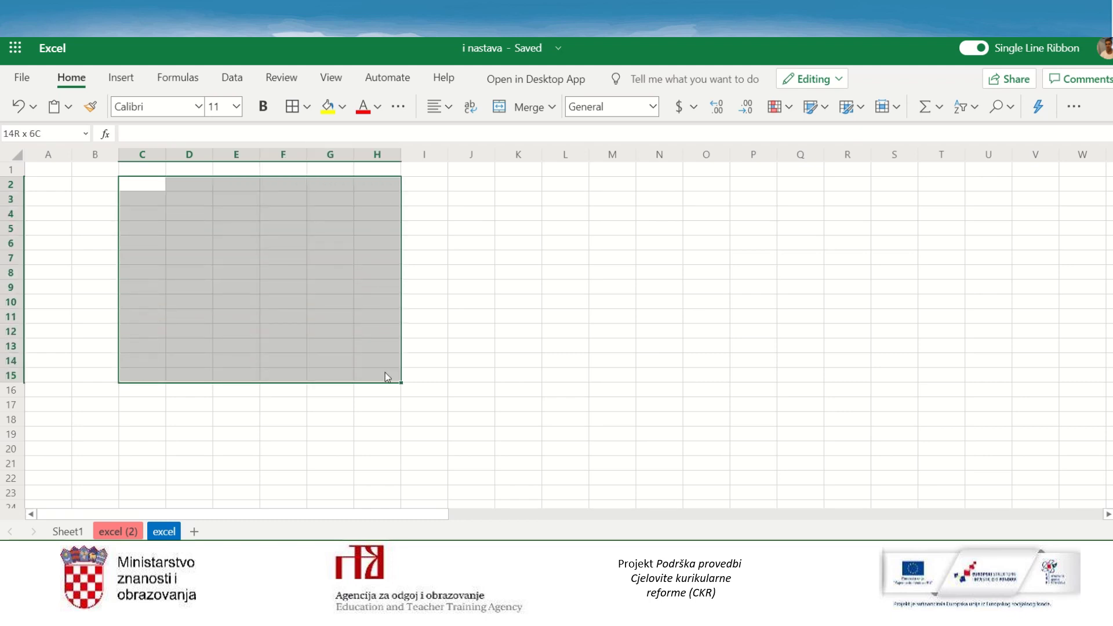
drag(385, 372, 385, 372)
click(306, 107)
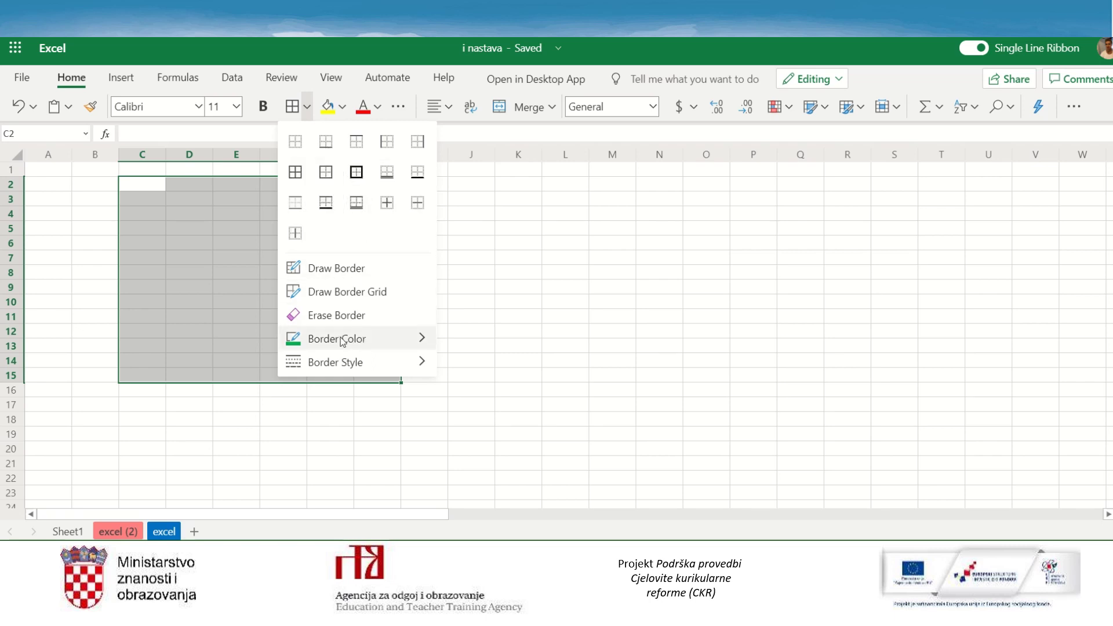
mouse_move(347, 339)
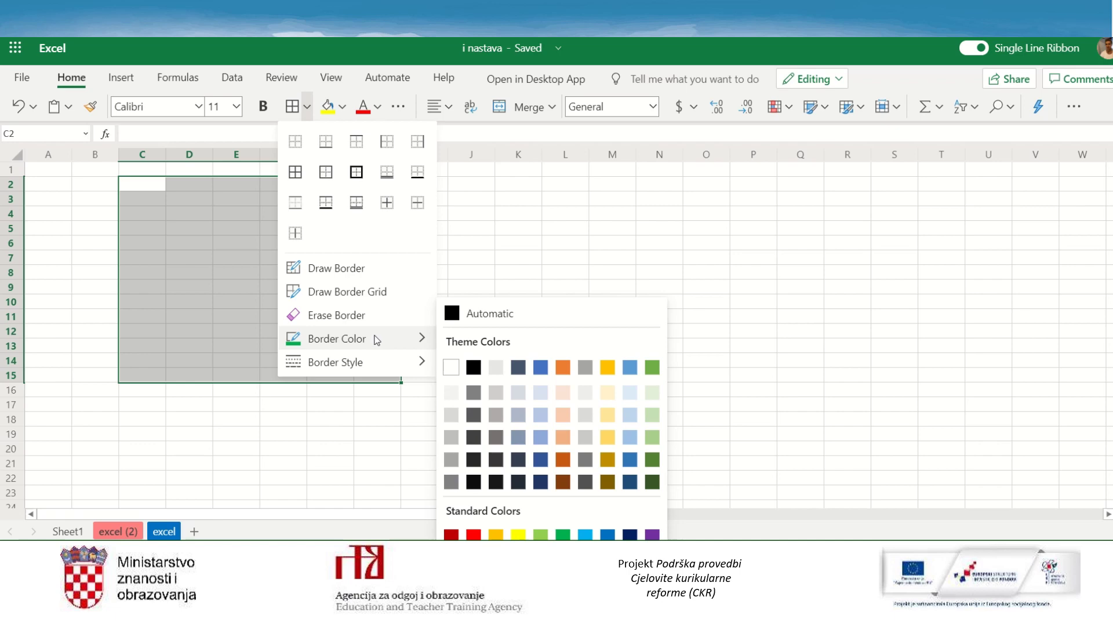
mouse_move(379, 364)
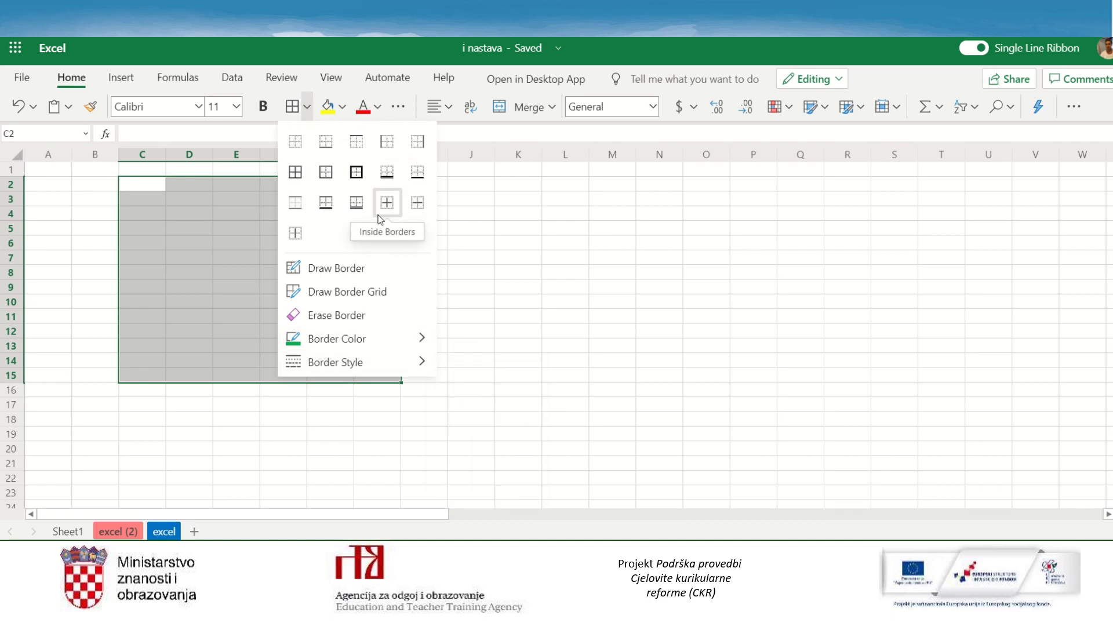
mouse_move(391, 339)
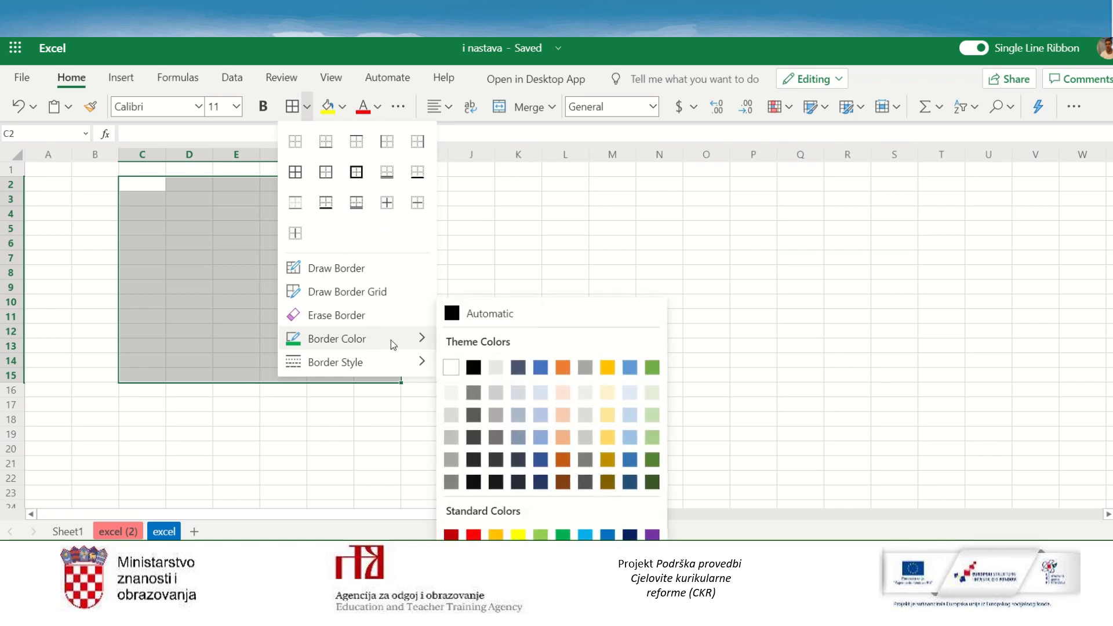
click(474, 534)
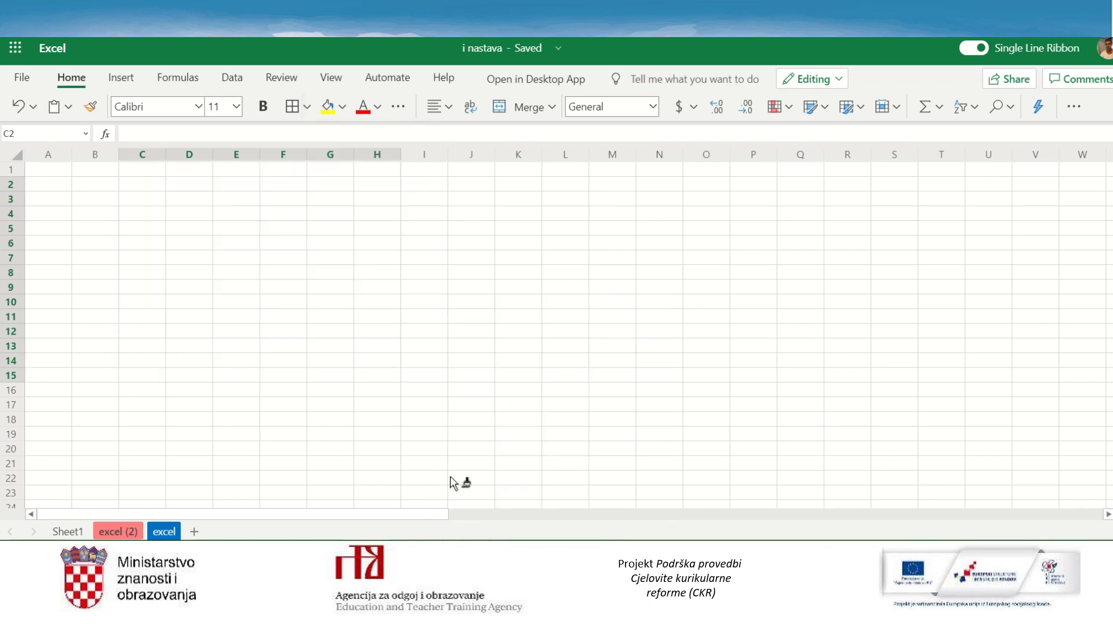
Choose the double-line border style and apply all borders to the range C2:H15, ending with cell J11 selected
click(304, 109)
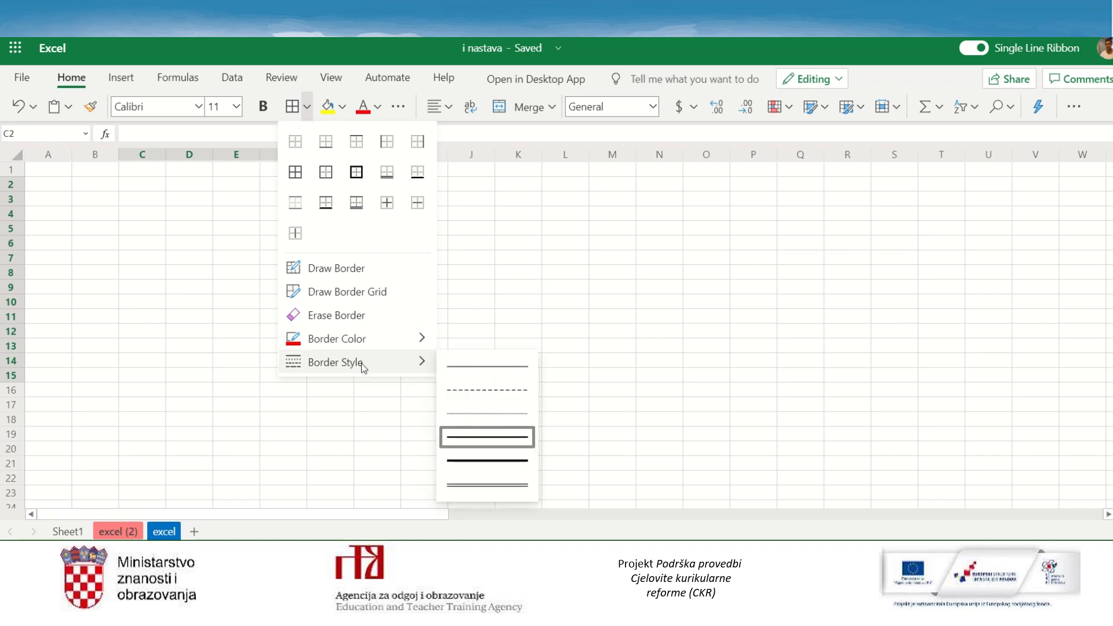
click(466, 483)
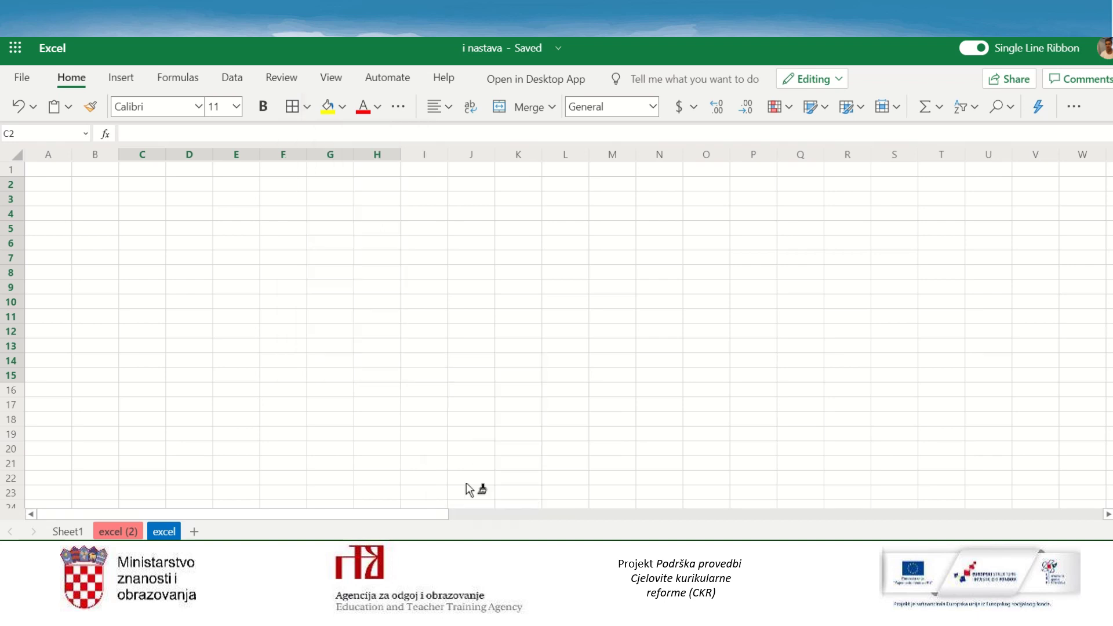
click(307, 107)
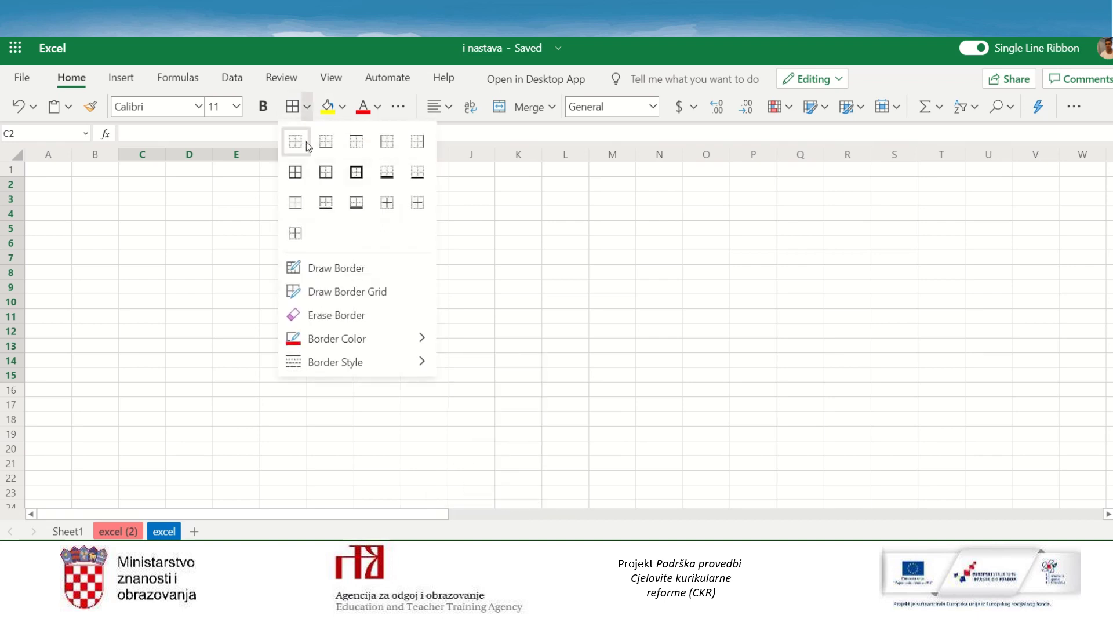
click(295, 172)
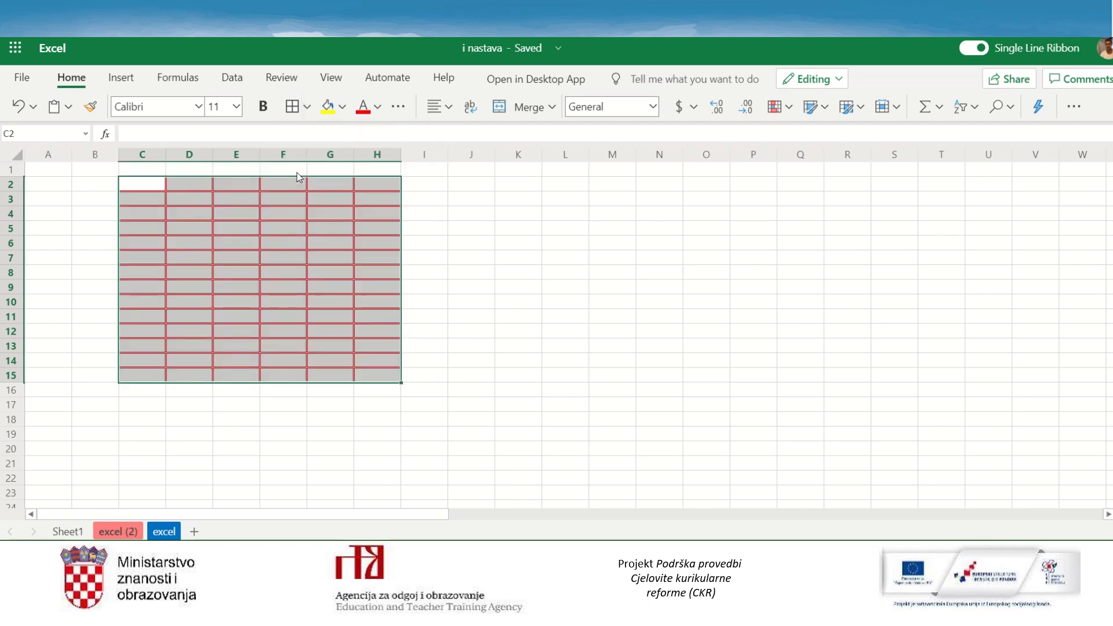
click(462, 315)
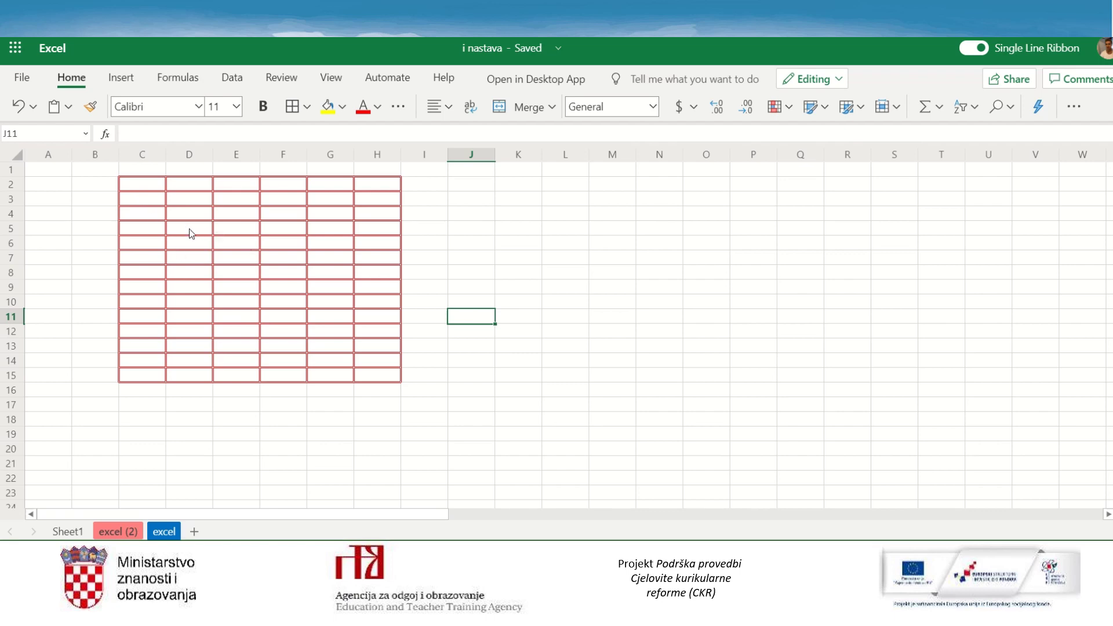
Select the range D5:G11 inside the bordered table and choose standard green as the border colour
drag(184, 225, 337, 305)
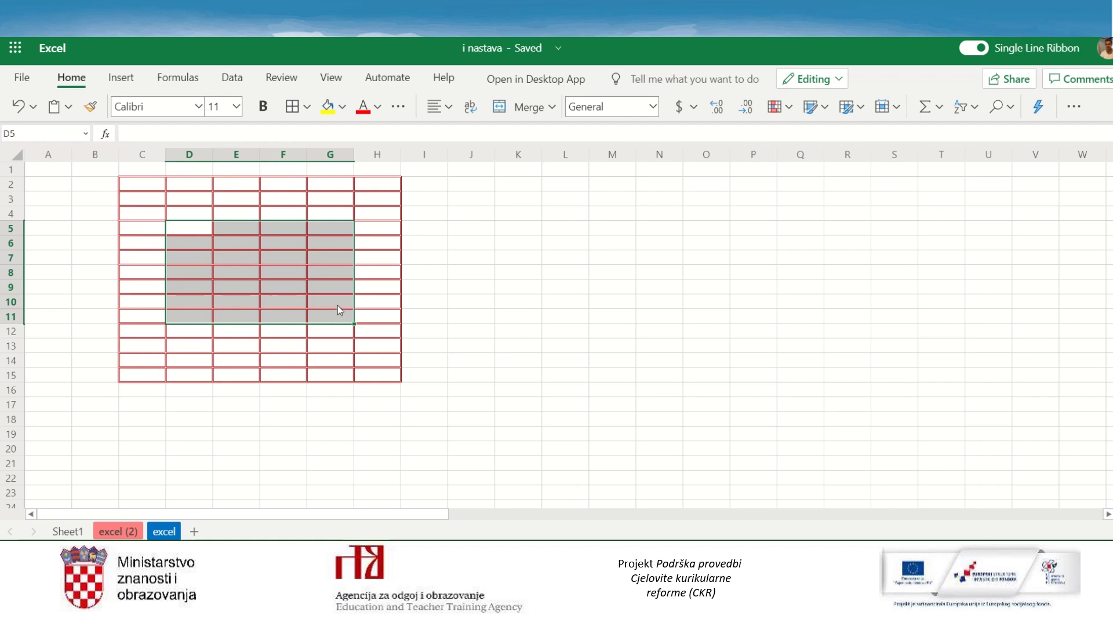
click(307, 108)
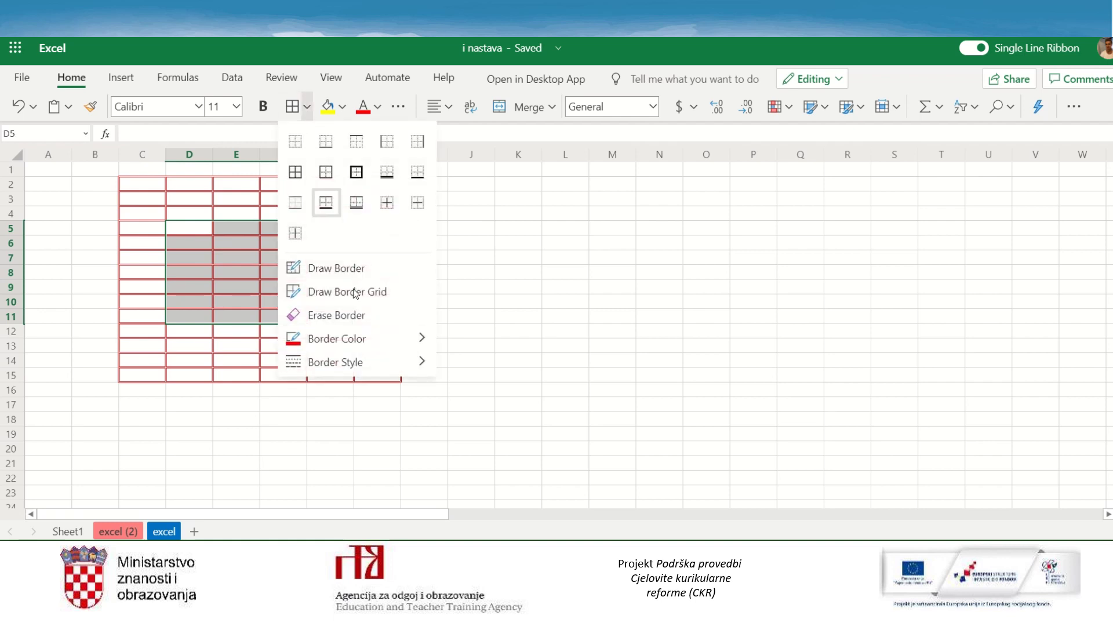
mouse_move(421, 342)
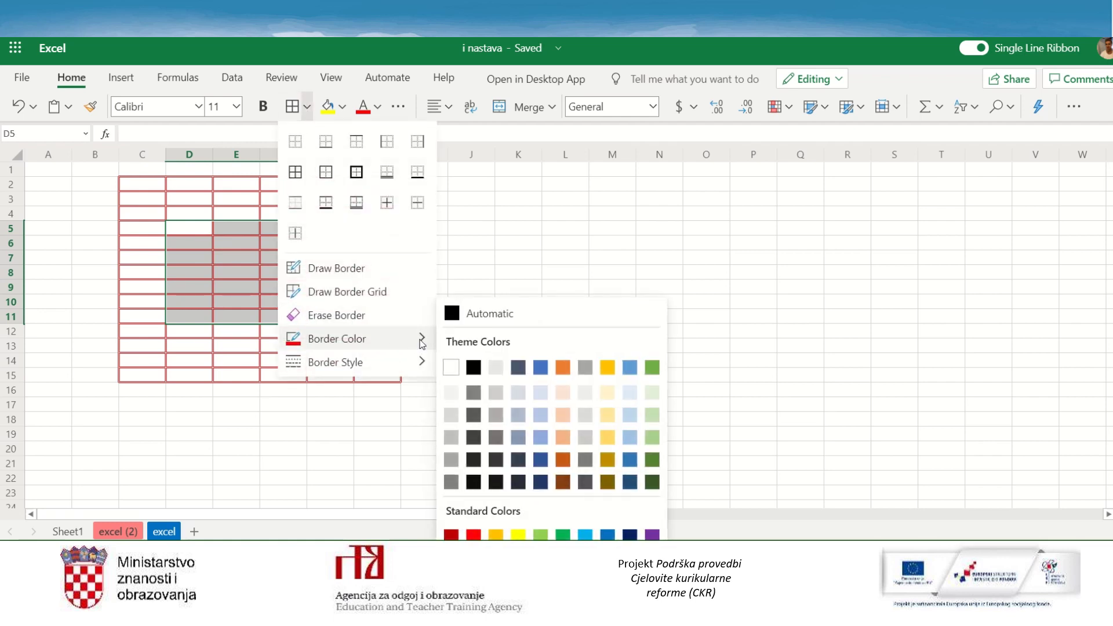
click(565, 532)
Choose the thick solid border style and apply all borders to the range D5:G11, ending with cell L12 selected
click(307, 107)
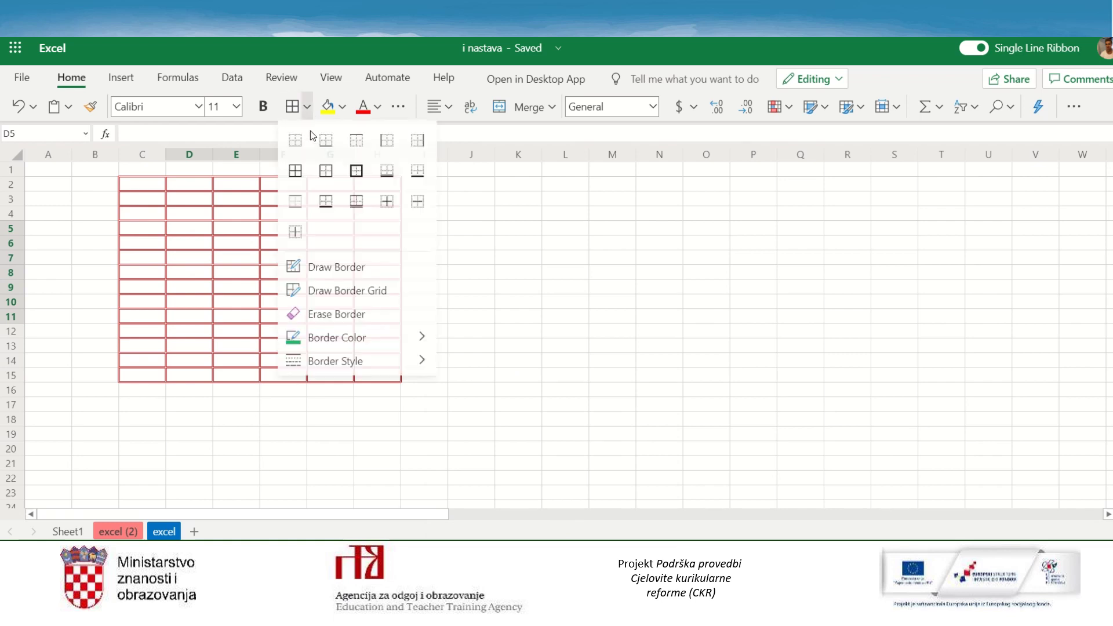
mouse_move(357, 364)
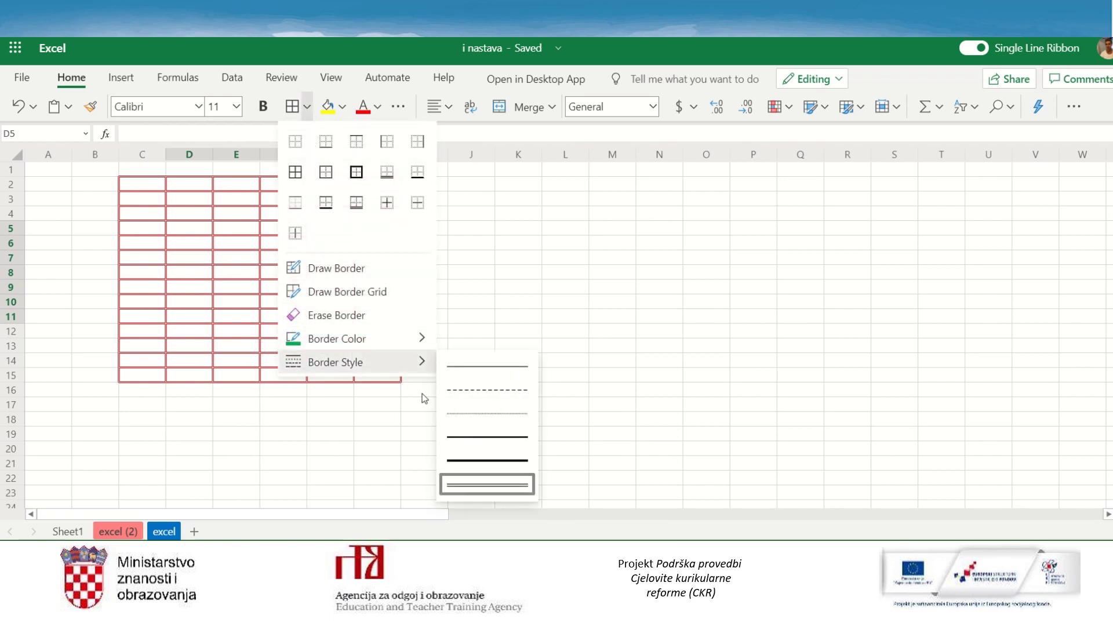
click(483, 462)
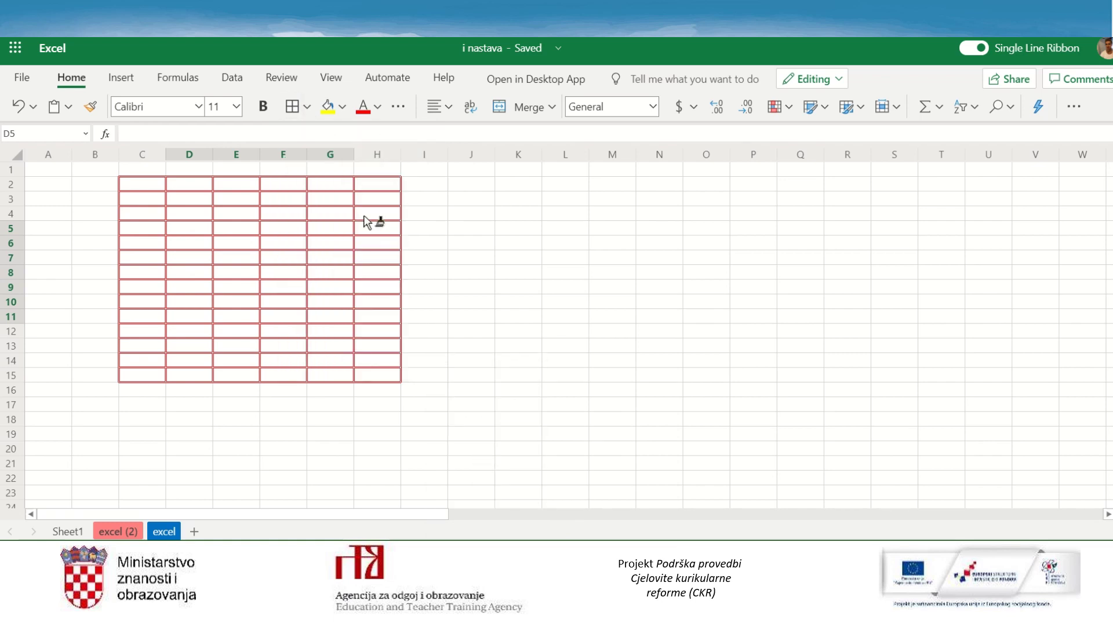
click(307, 108)
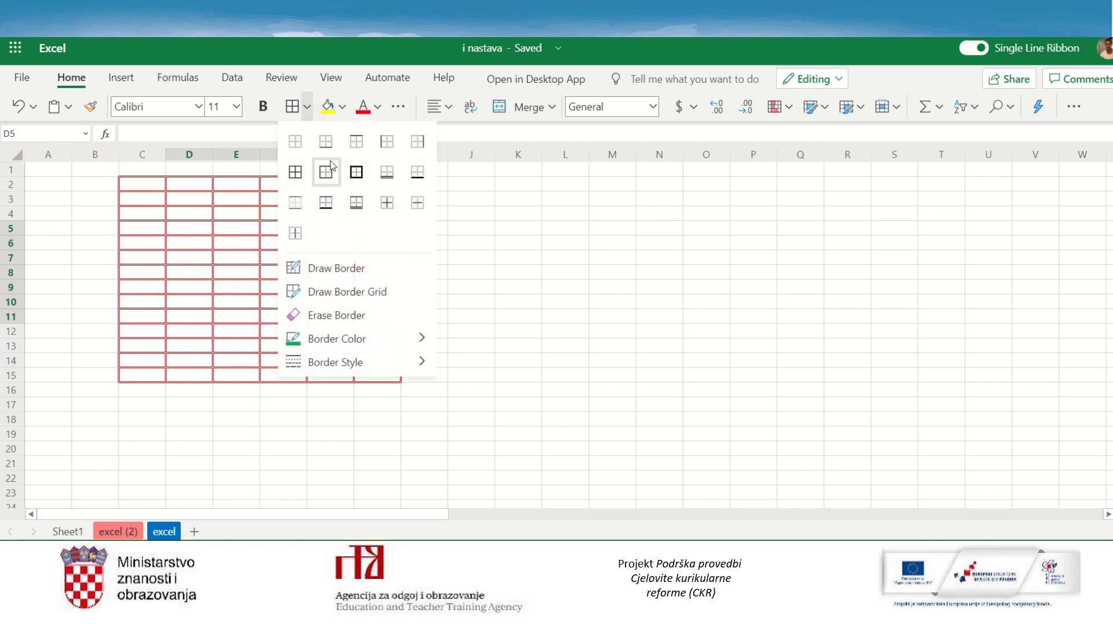
click(297, 173)
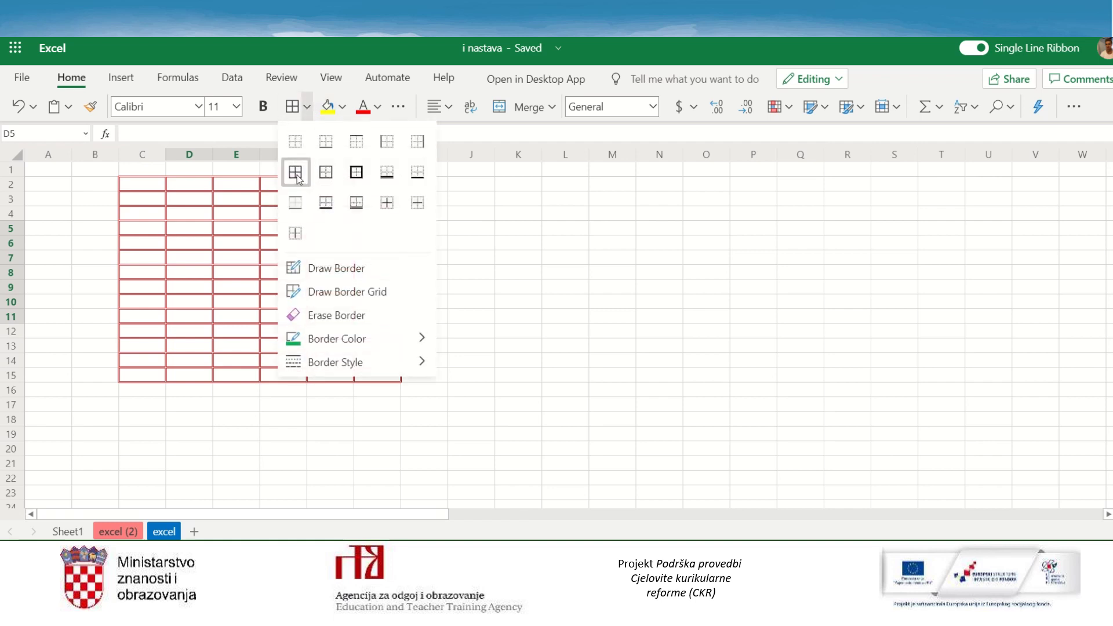
click(581, 336)
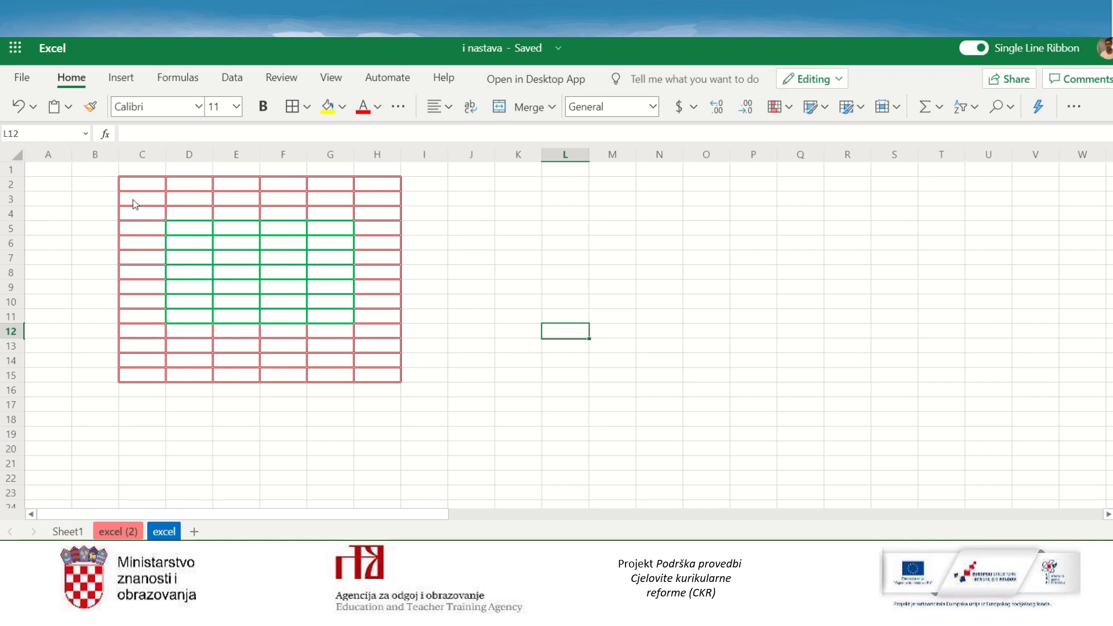
Fill the range C3:H3 with the lighter theme blue and cell C5 with the darker theme green
drag(135, 201, 379, 208)
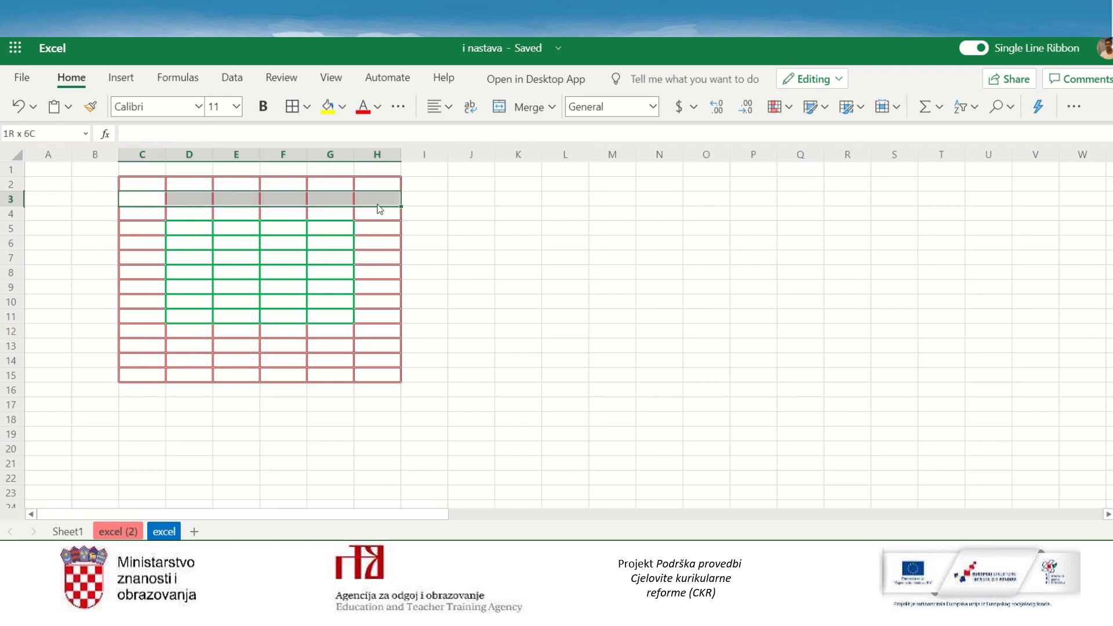
click(343, 110)
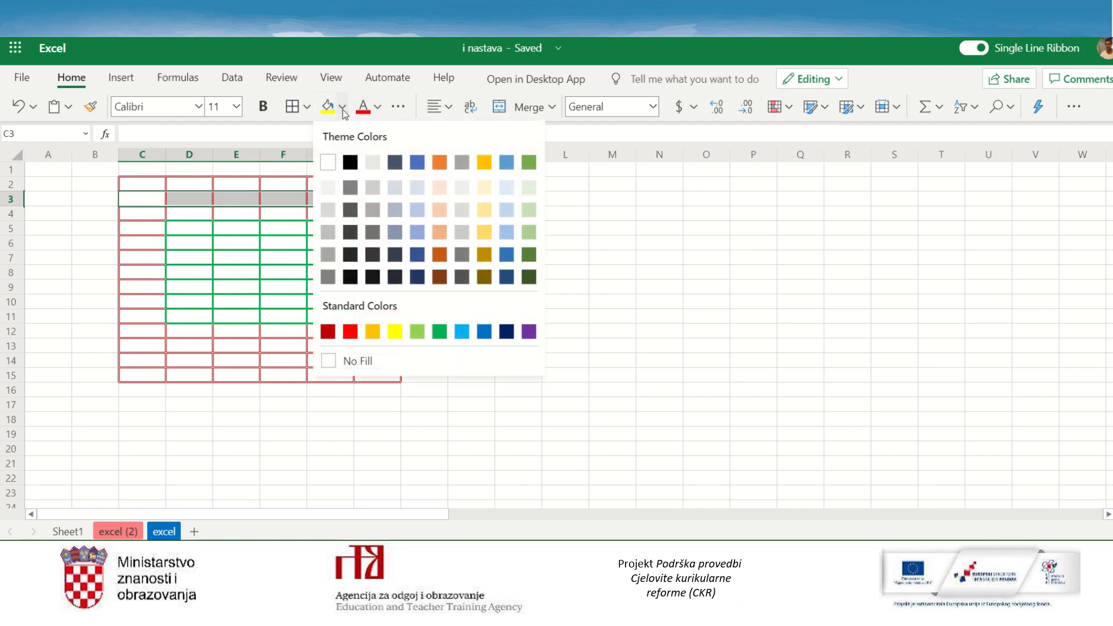
click(417, 233)
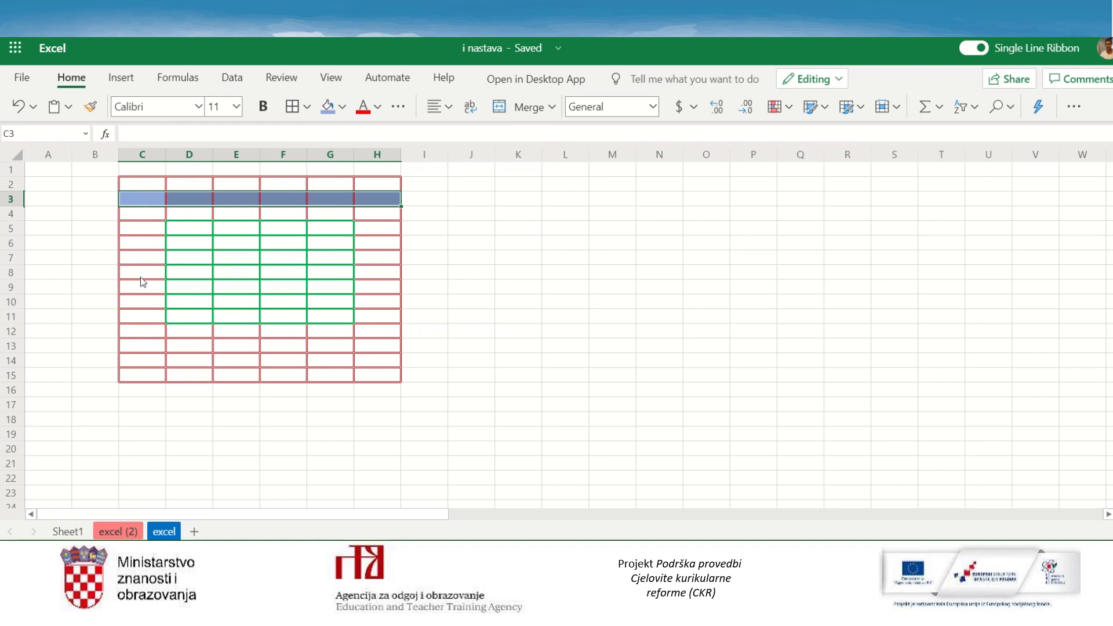
click(144, 226)
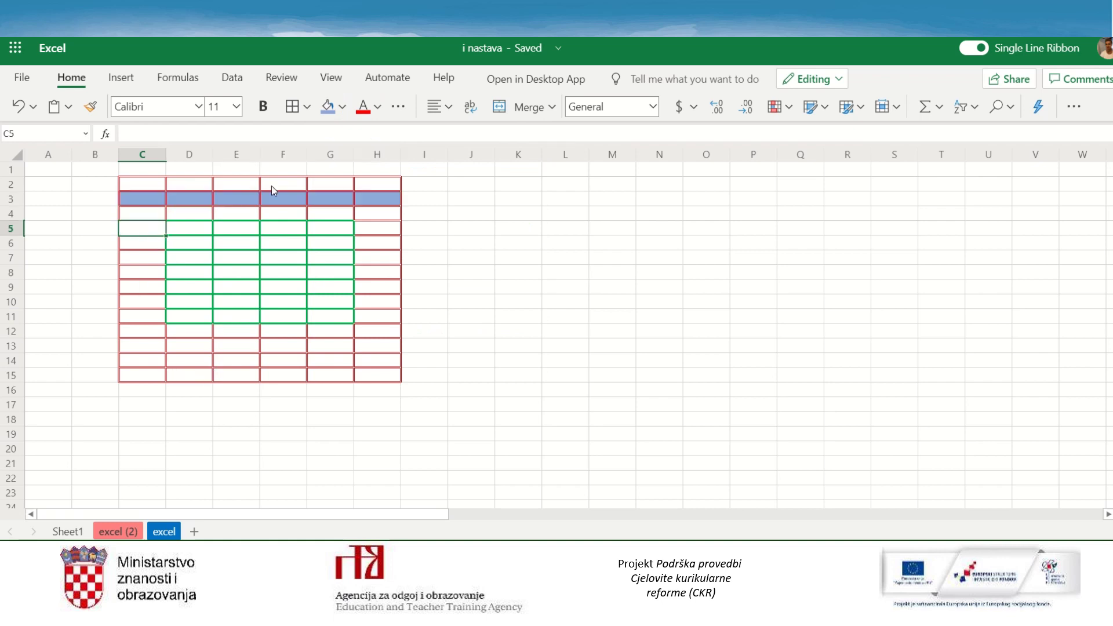
click(342, 106)
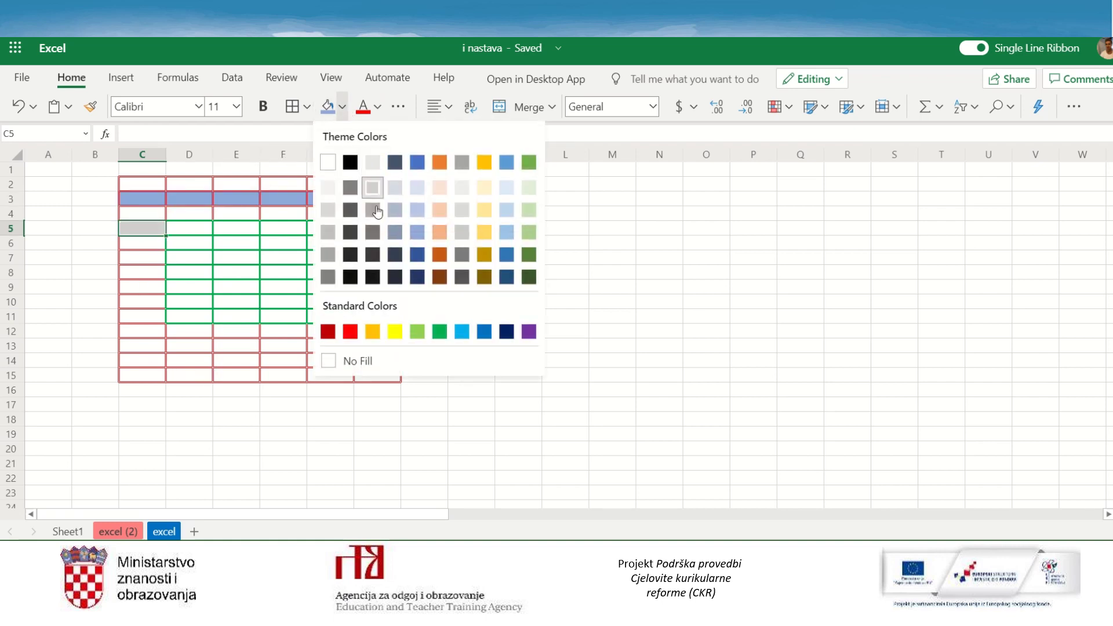
click(529, 255)
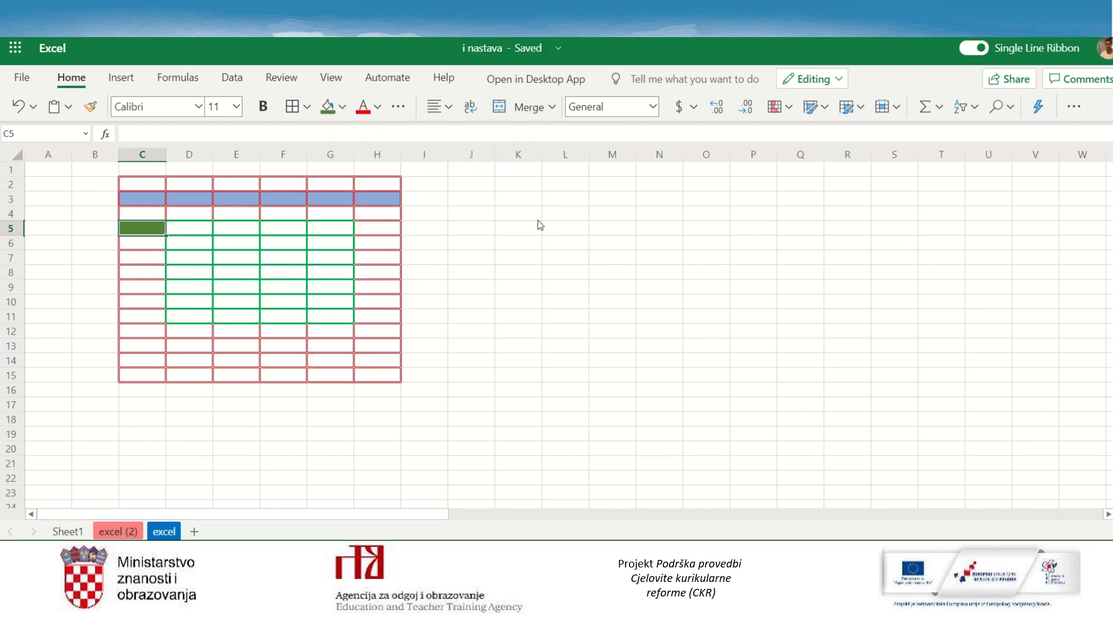
Fill the whole of column L with standard yellow and row 18 with standard orange, ending with cell G22 selected
click(567, 155)
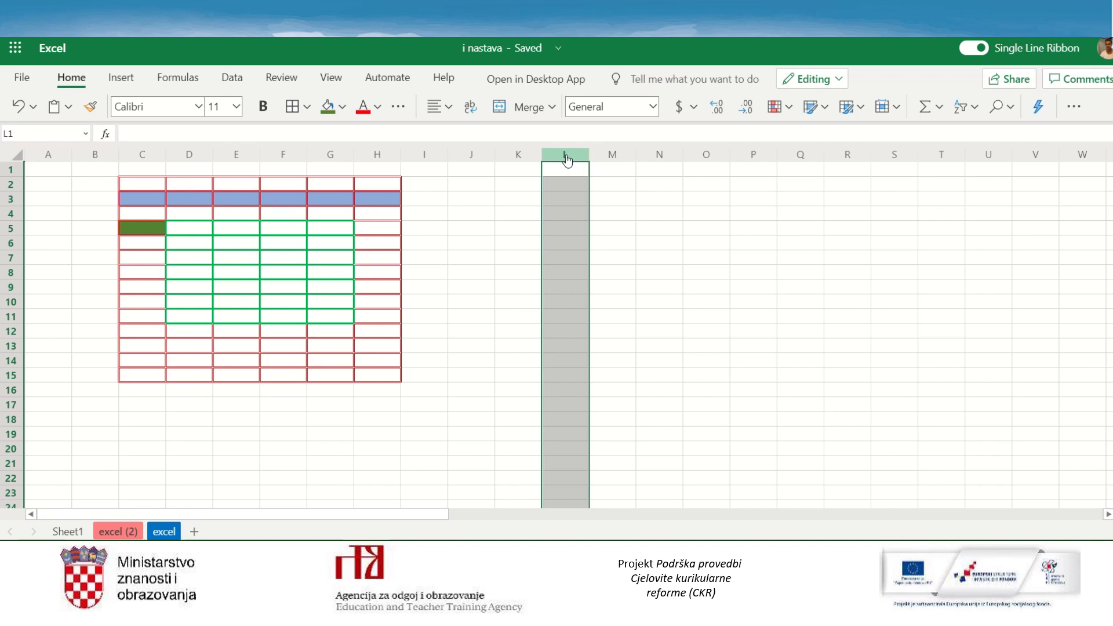
click(343, 107)
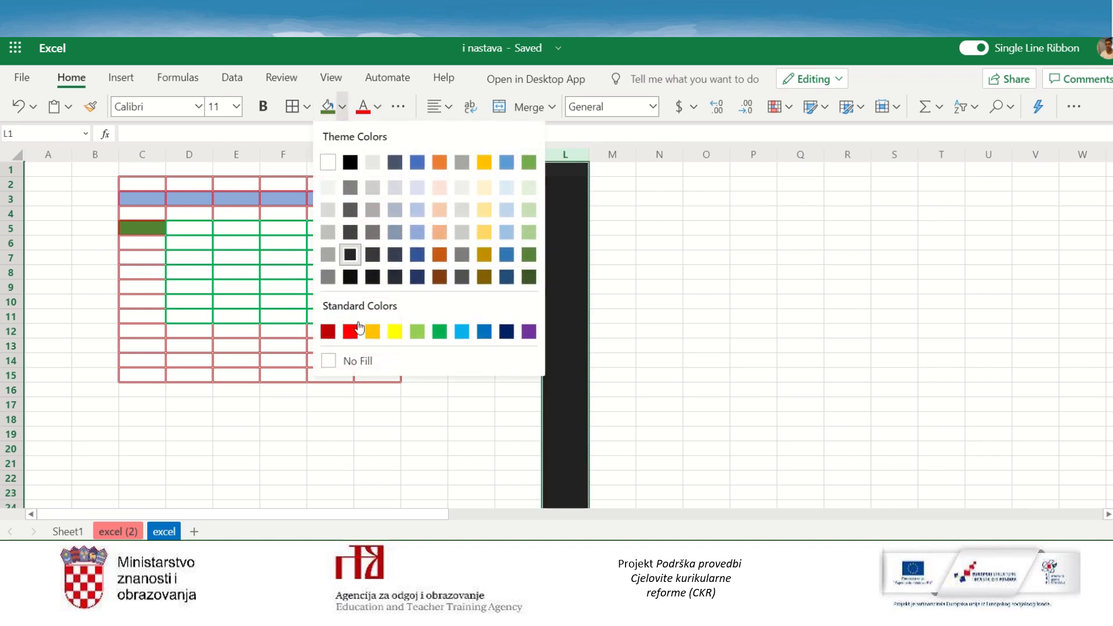
click(394, 330)
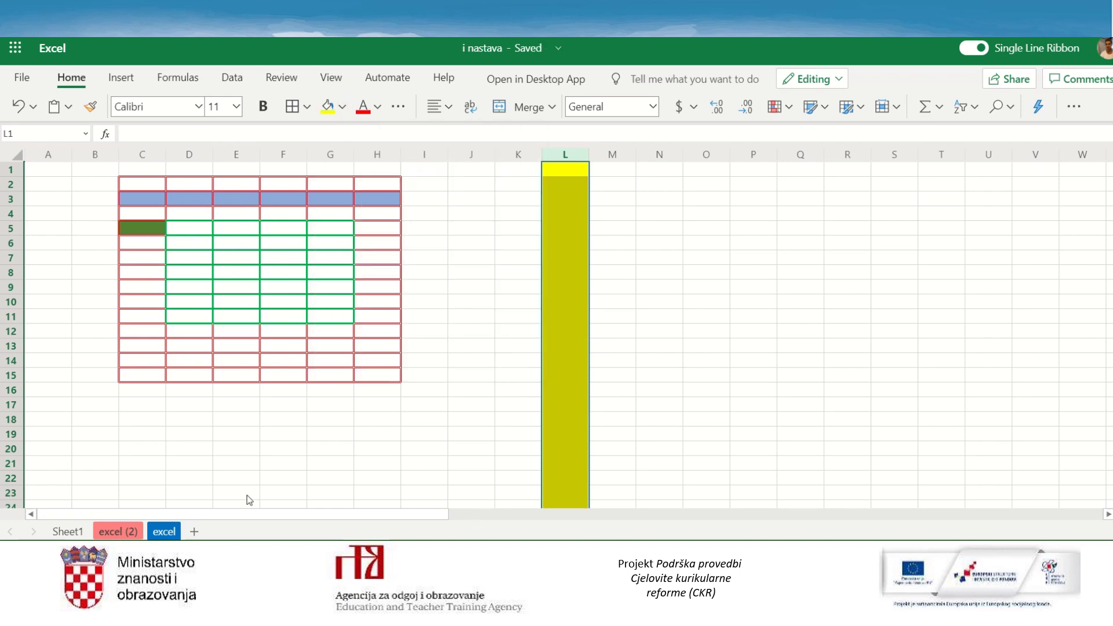
click(13, 423)
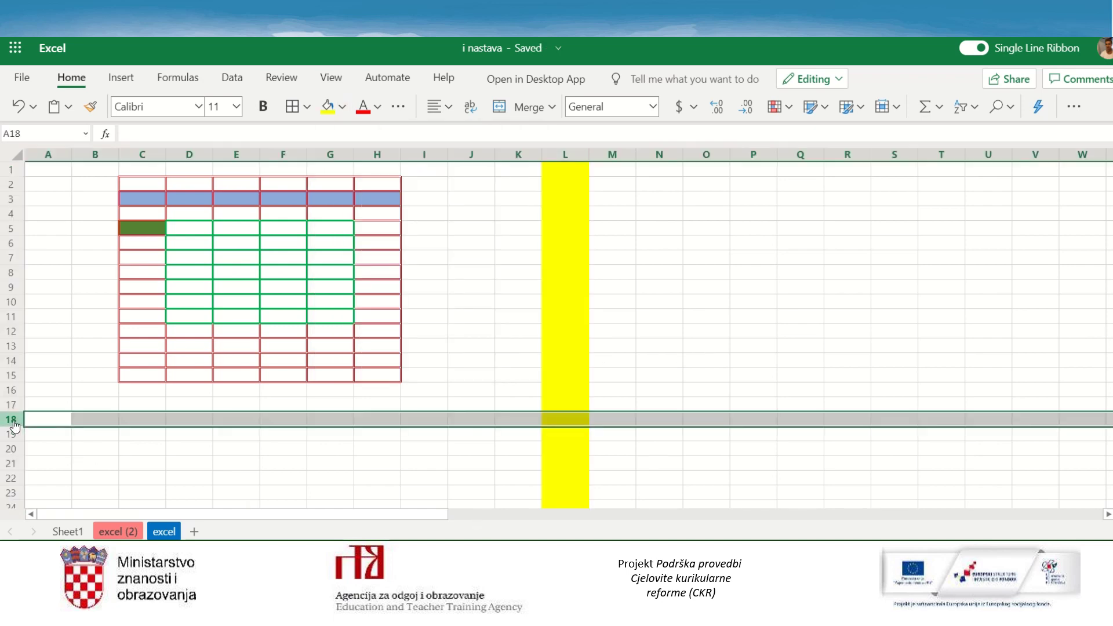
click(342, 106)
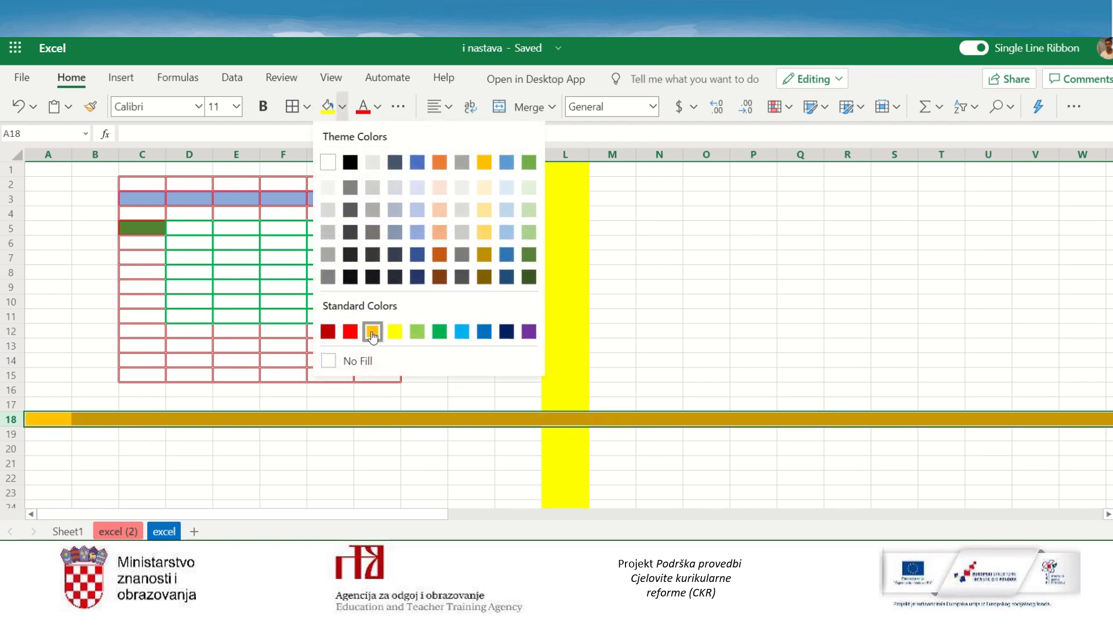
click(372, 331)
click(339, 478)
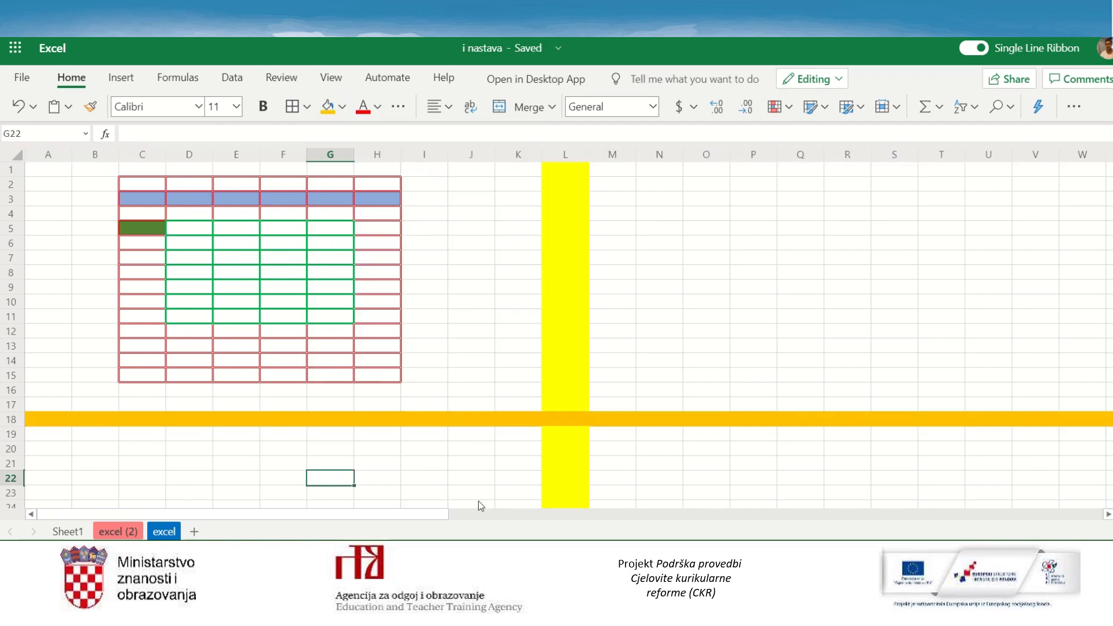